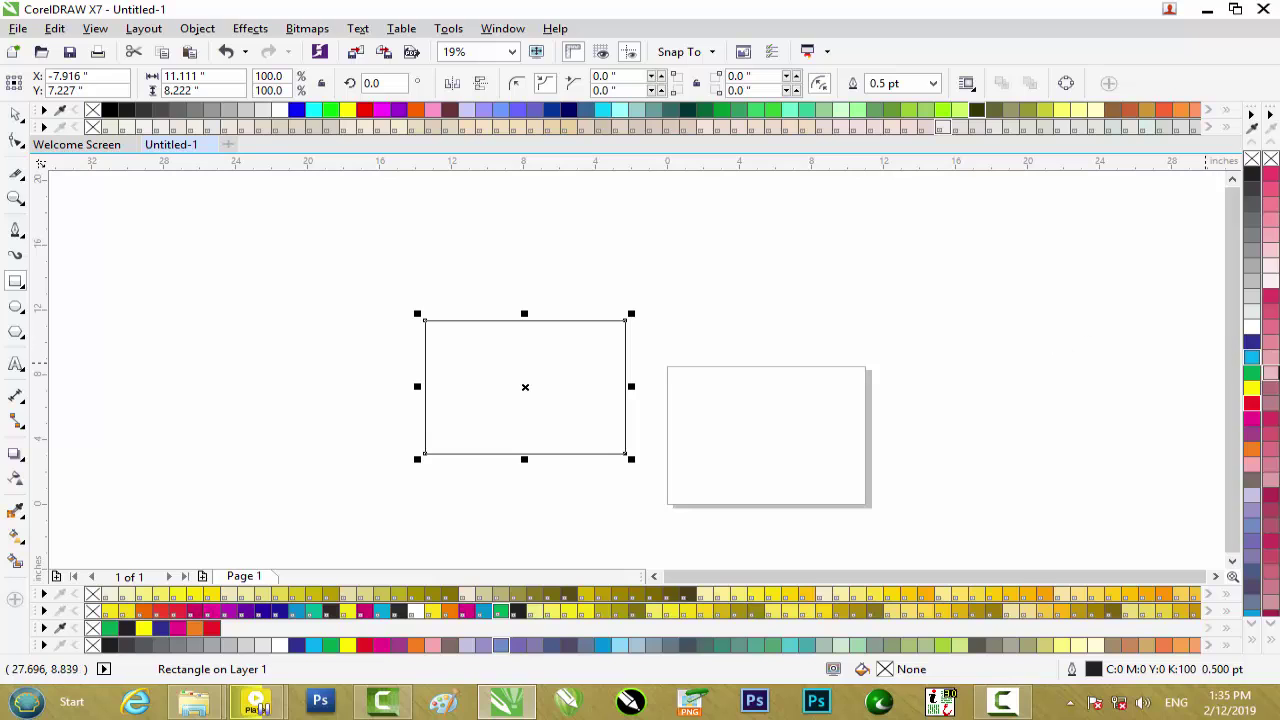
Step: Fill the rectangle beside the page with dark blue (C100 M100 Y0 K0), and delete it from the drawing
left_click(1252, 343)
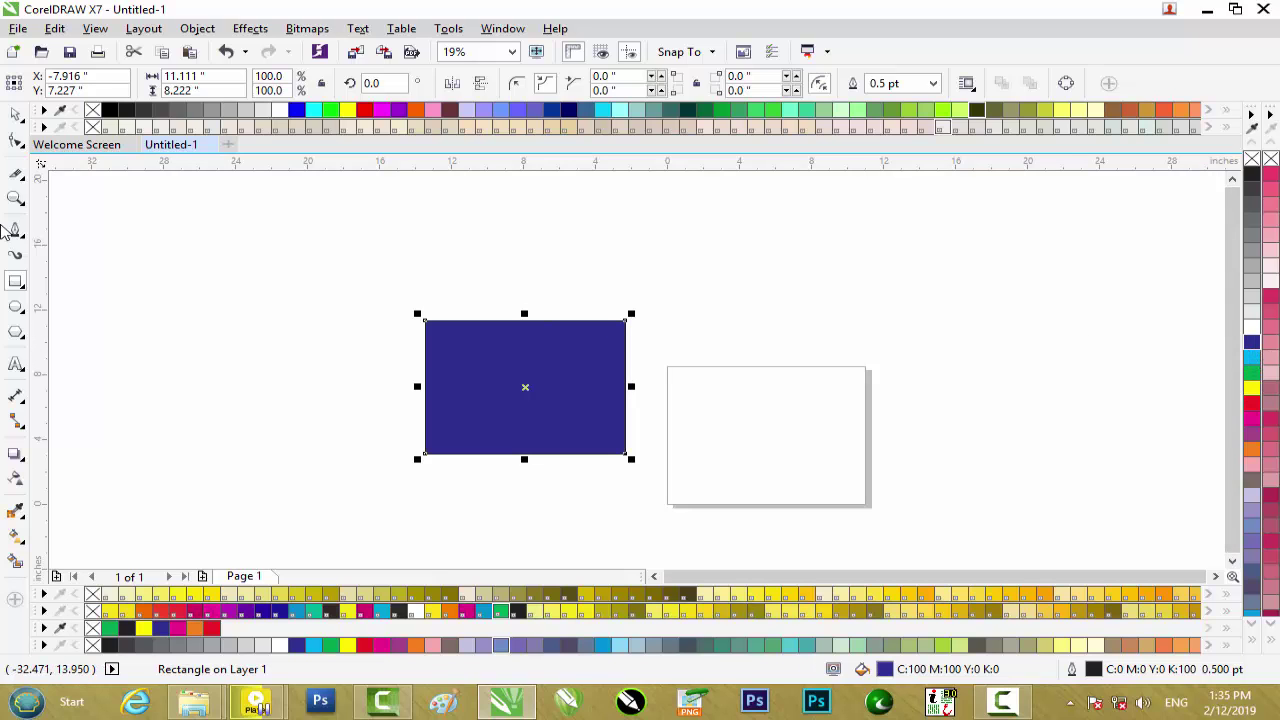
left_click(18, 174)
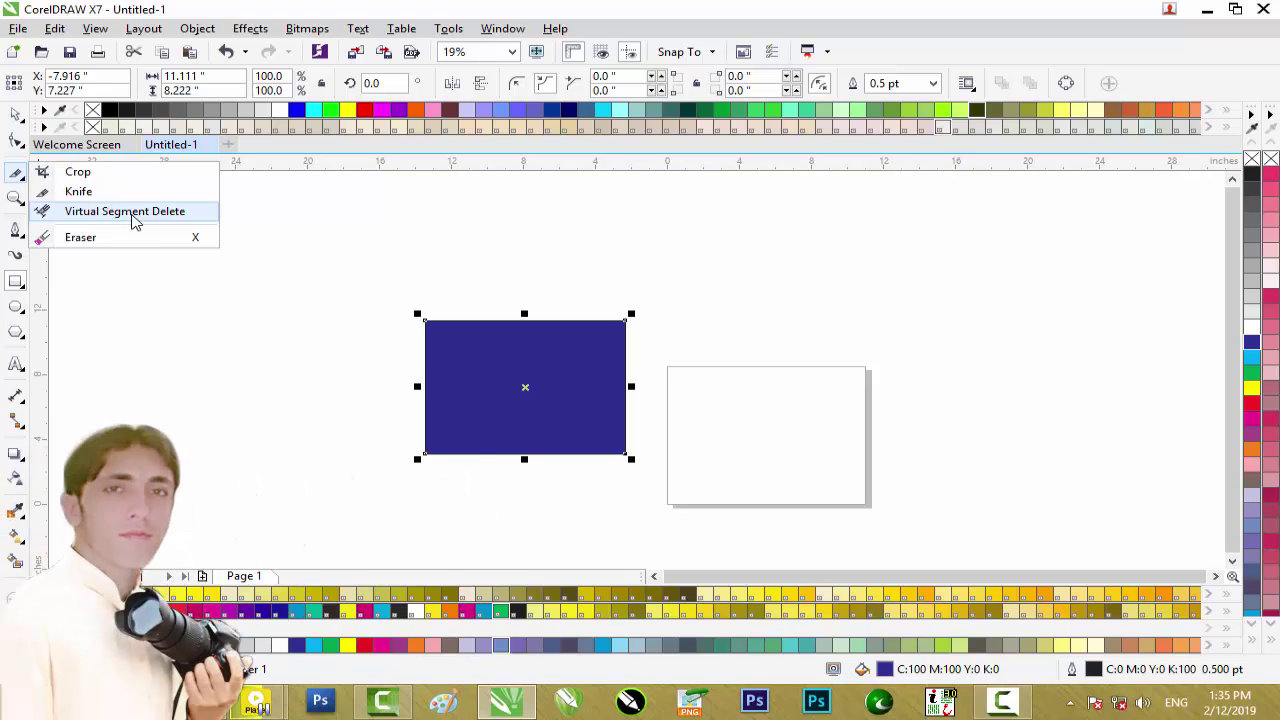
left_click(137, 214)
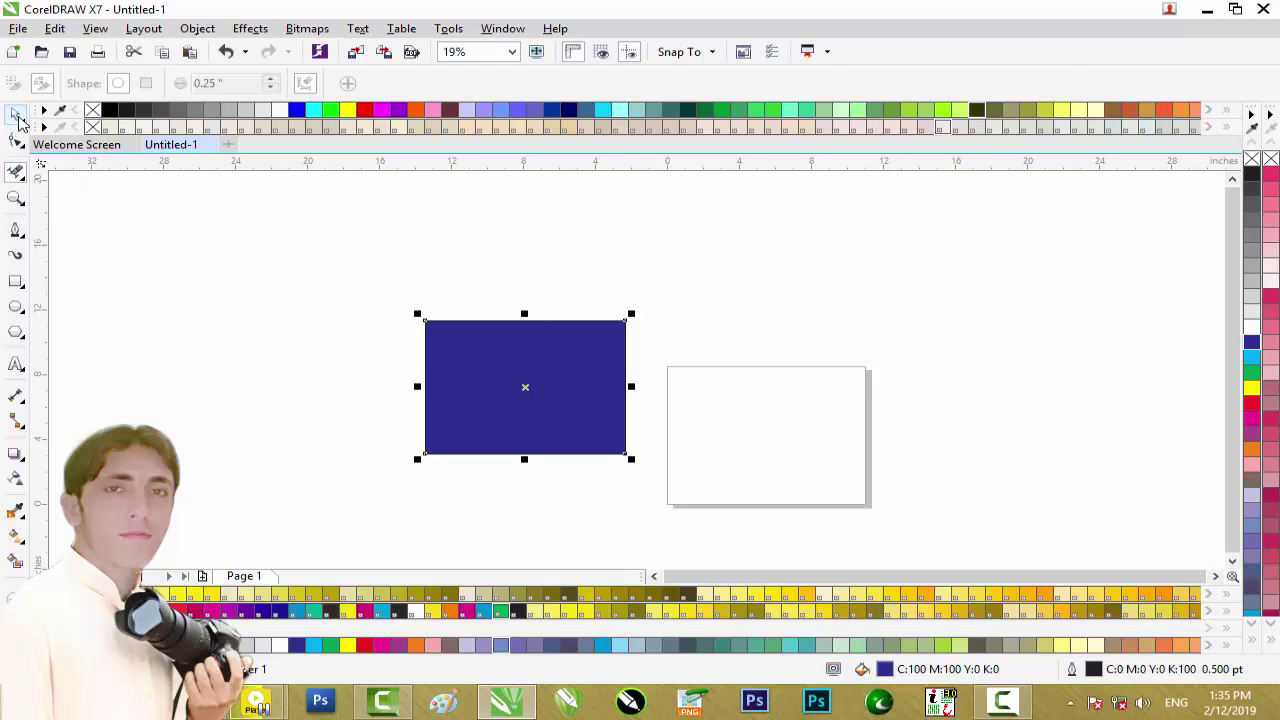
left_click(18, 118)
key("Delete")
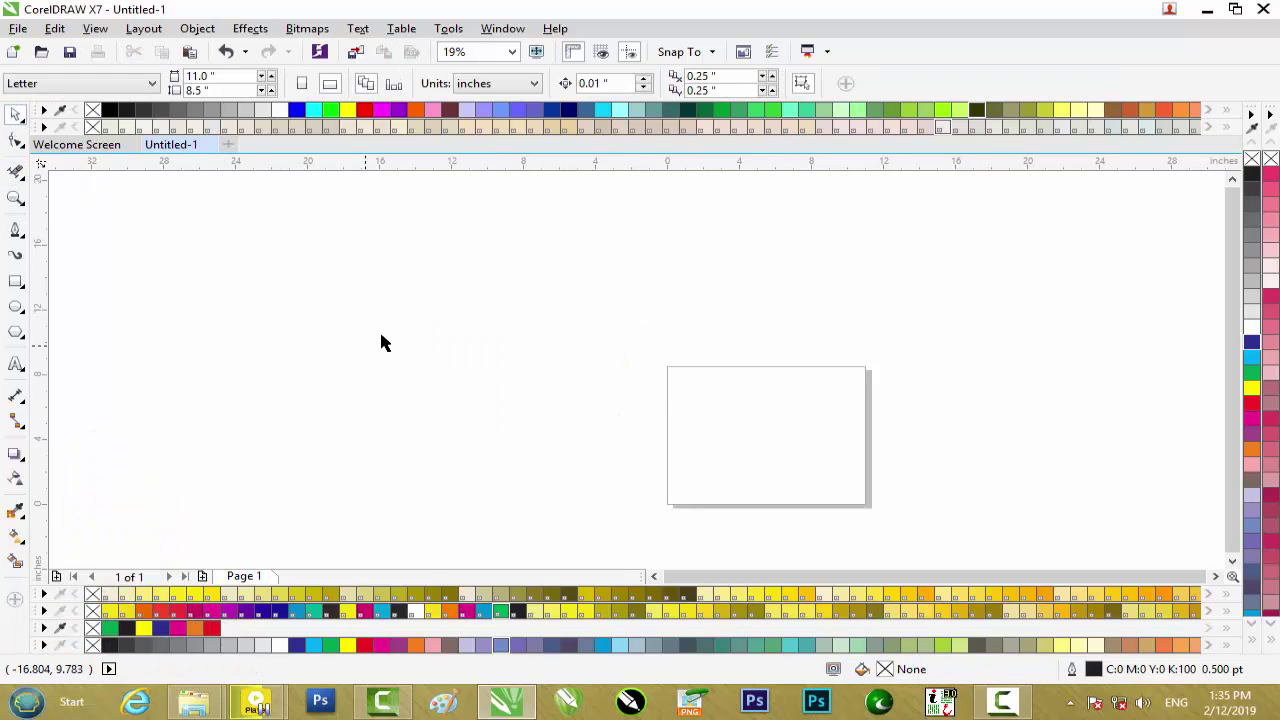
Step: Draw a rectangle beside the page and an ellipse about 10.8 by 9.9 inches overlapping its lower-left corner
left_click(15, 283)
left_click_drag(384, 297, 606, 435)
left_click(16, 307)
left_click_drag(358, 370, 551, 529)
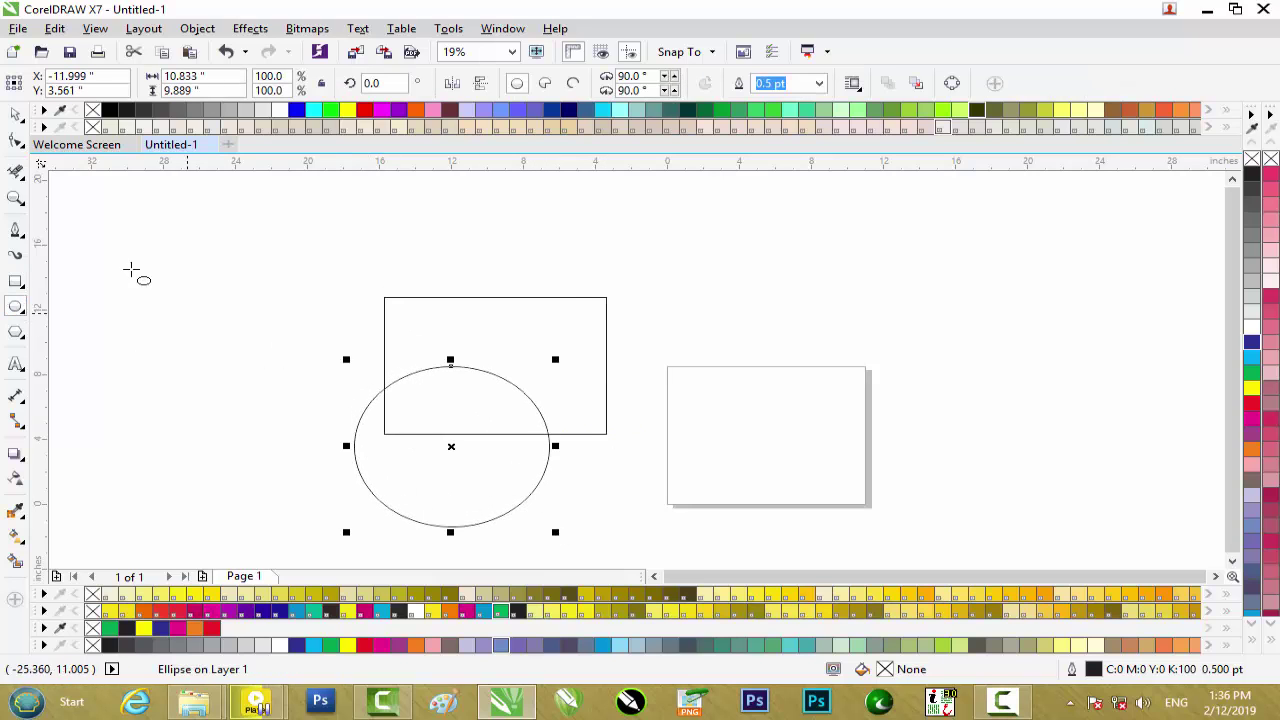
Step: Remove the ellipse arc inside the rectangle and the rectangle corner inside the ellipse with Virtual Segment Delete
left_click(22, 176)
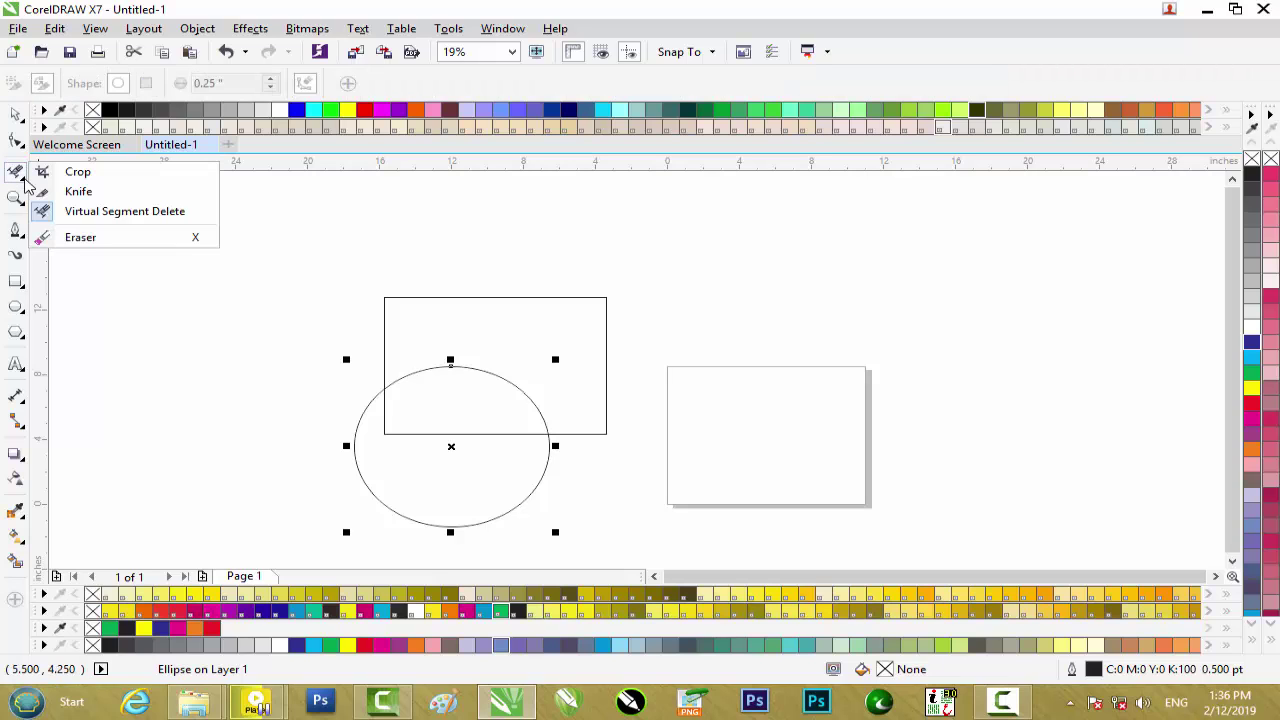
left_click(130, 212)
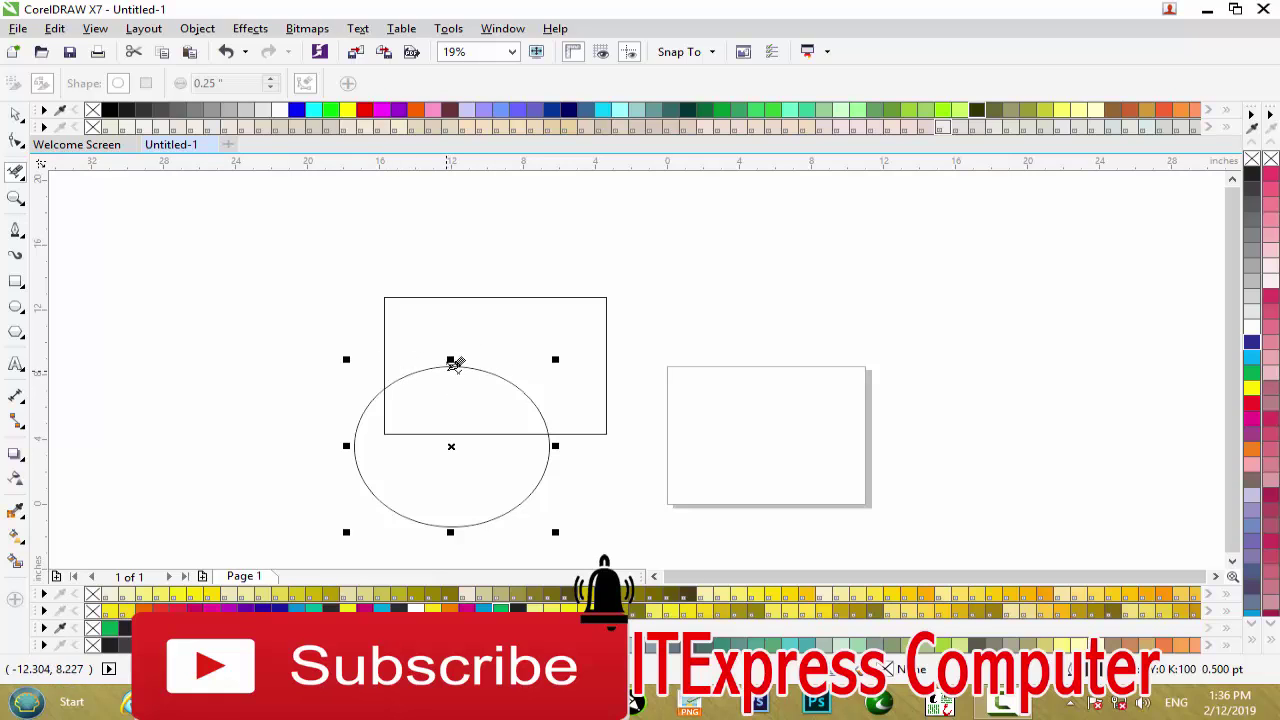
left_click(451, 362)
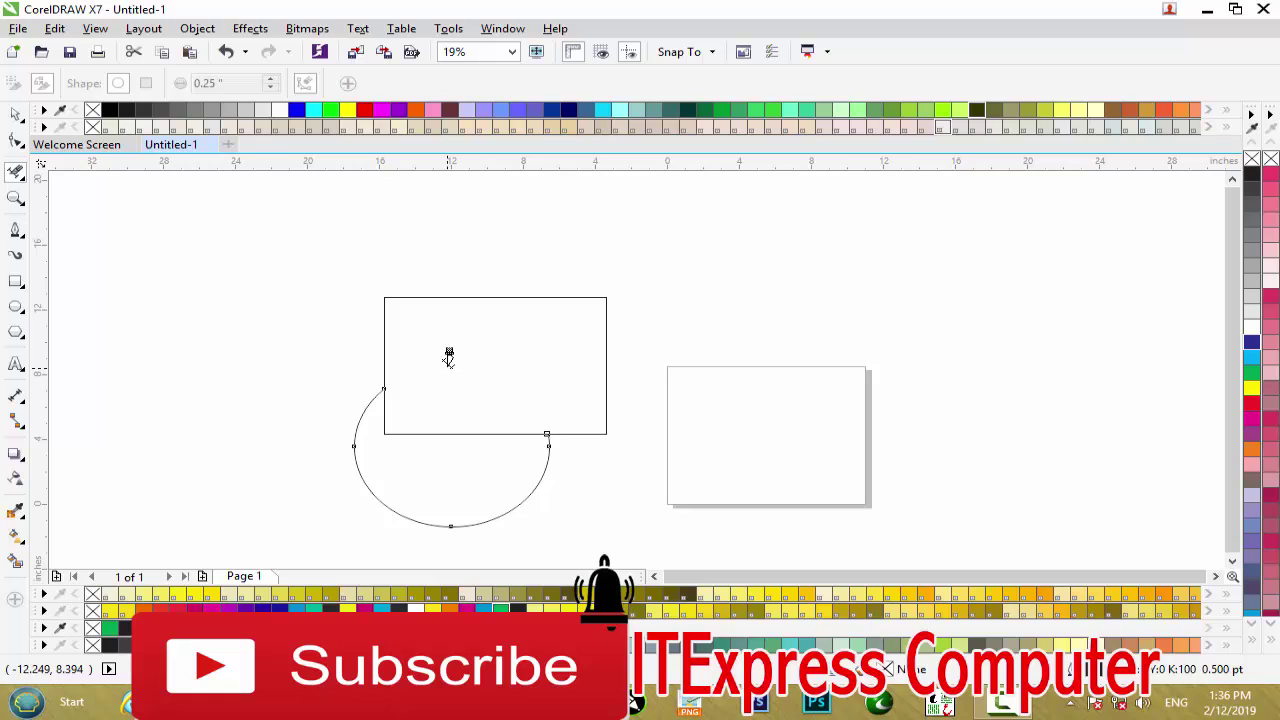
left_click(387, 420)
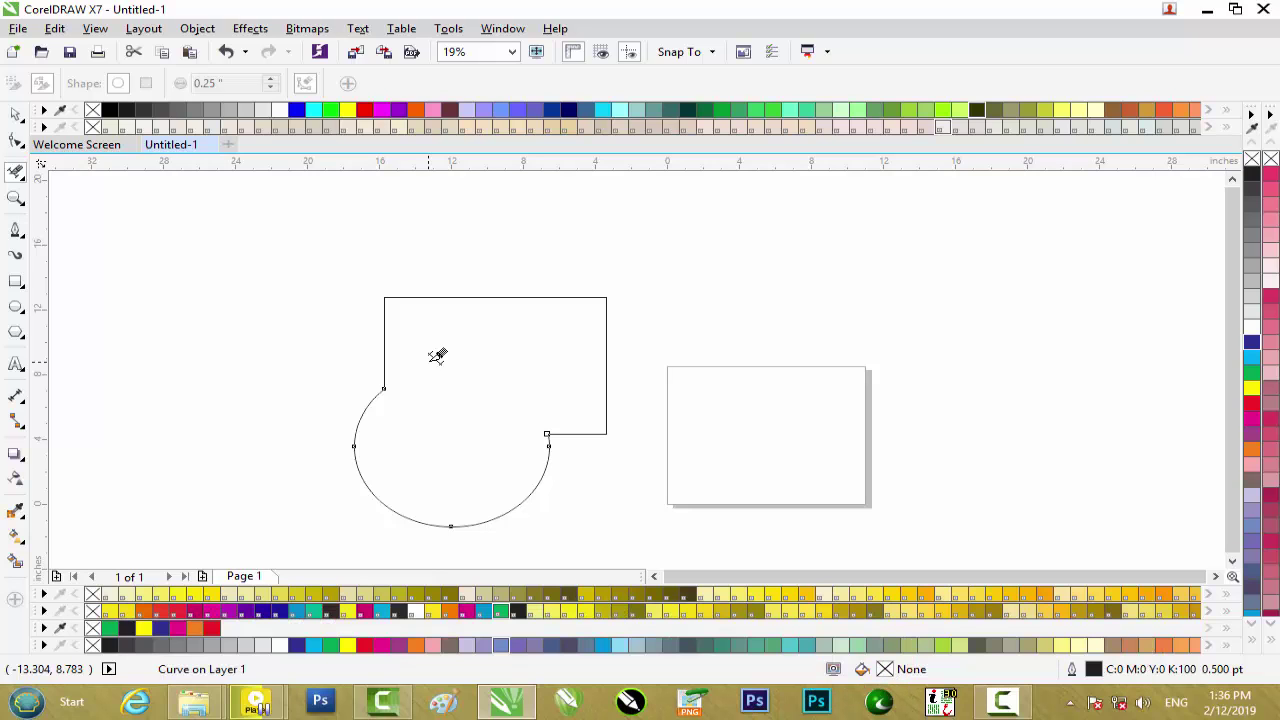
Step: Try moving the trimmed ellipse and rectangle apart as separate curves, and undo the moves
left_click(606, 295)
key("ctrl+z")
left_click(16, 116)
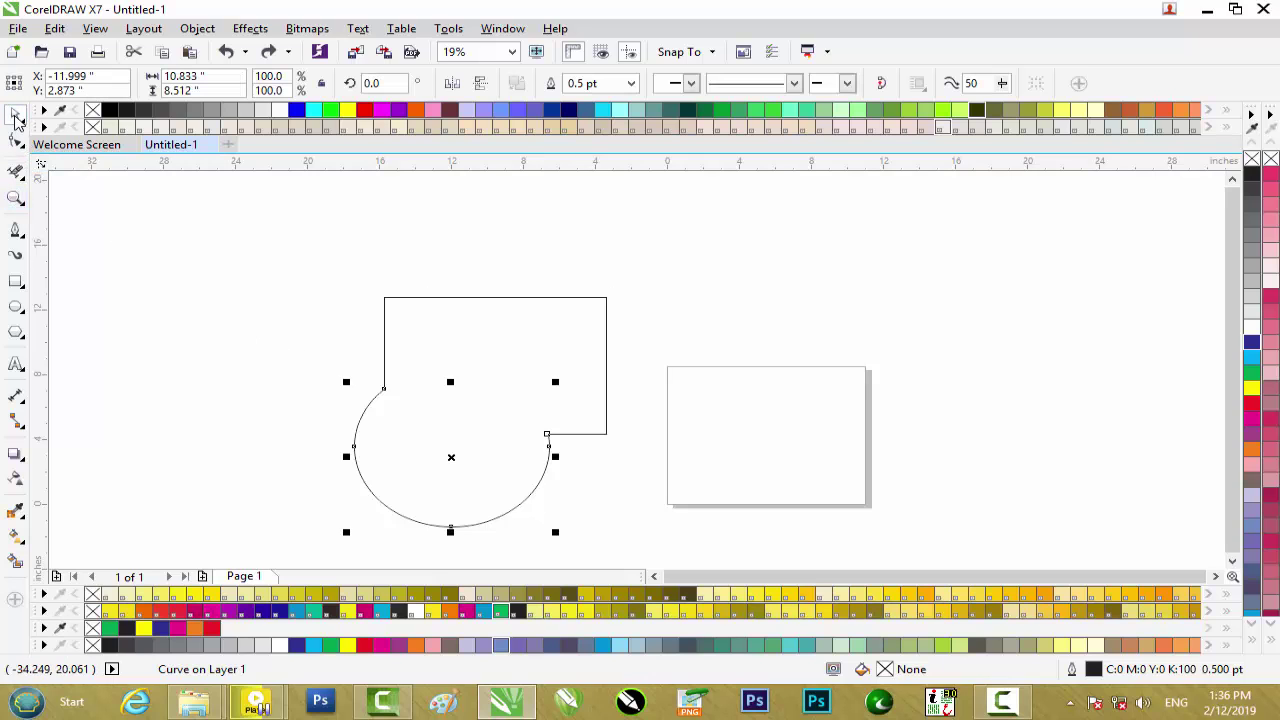
left_click_drag(449, 437, 786, 420)
left_click_drag(559, 376, 449, 343)
key("ctrl+z")
key("ctrl+z")
key("ctrl+z")
key("Escape")
Step: Select the trimmed rectangle and ellipse together, shift them toward the page, and delete both
left_click(528, 343)
left_click(457, 491, "shift")
left_click_drag(503, 367, 594, 306)
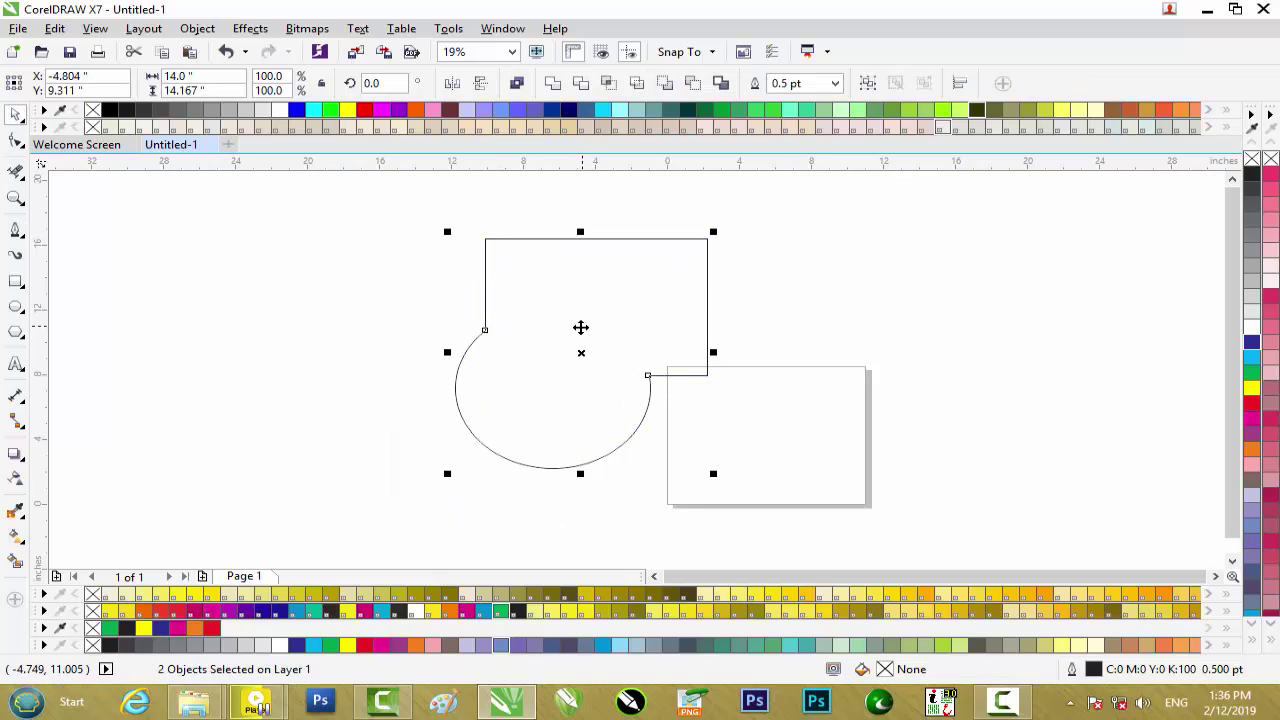
key("Delete")
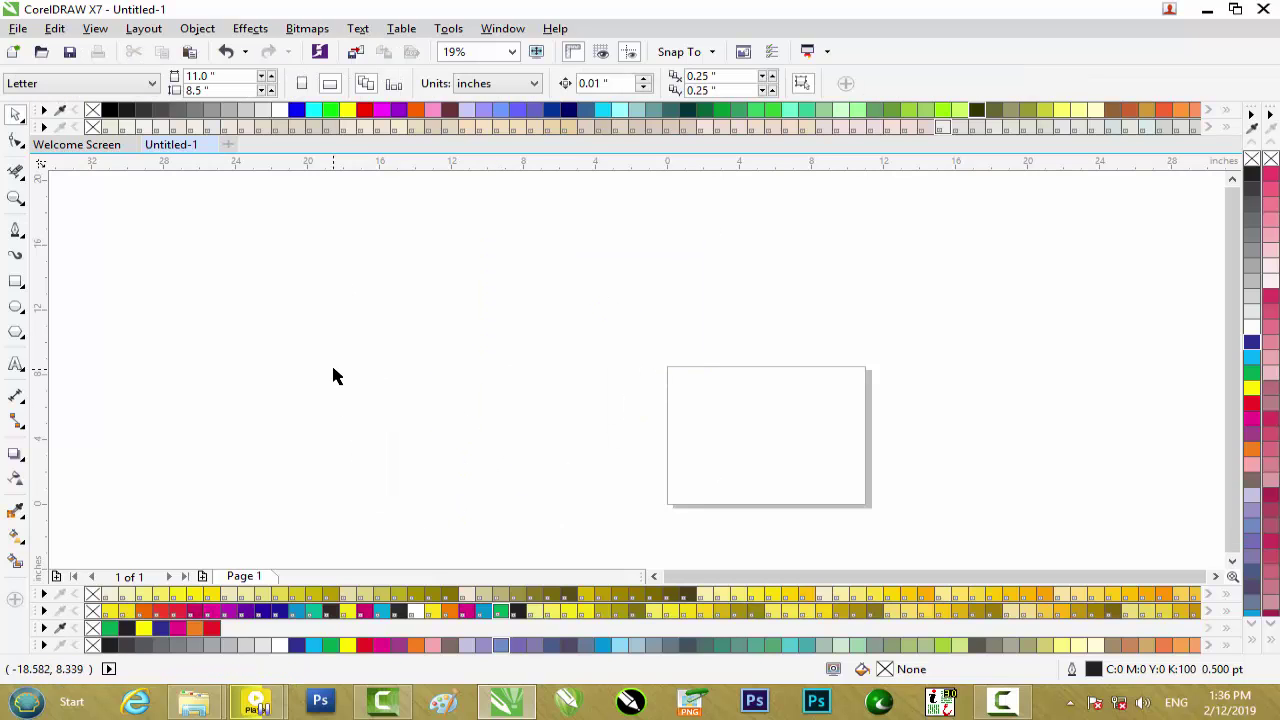
Step: Draw an ellipse about 12.8 by 10.7 inches beside the page and place a copy scaled to about 85% overlapping its upper part
left_click(16, 307)
left_click_drag(265, 288, 502, 464)
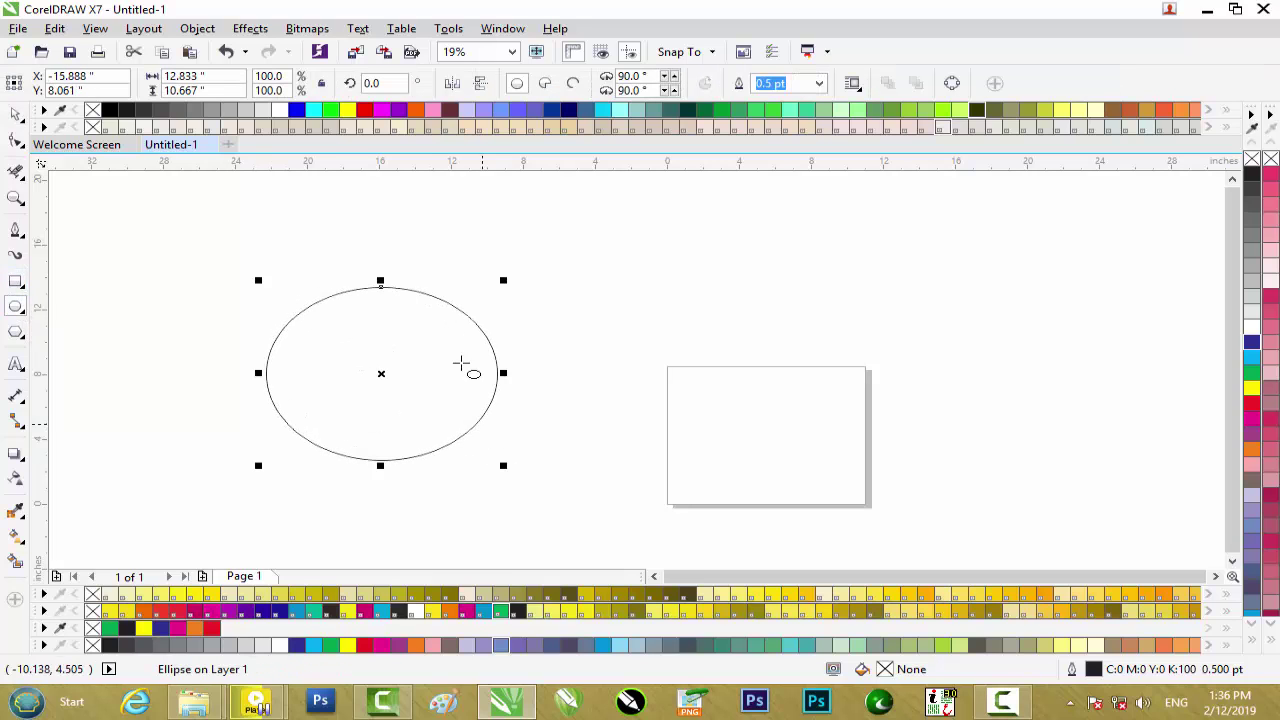
left_click_drag(507, 282, 454, 318)
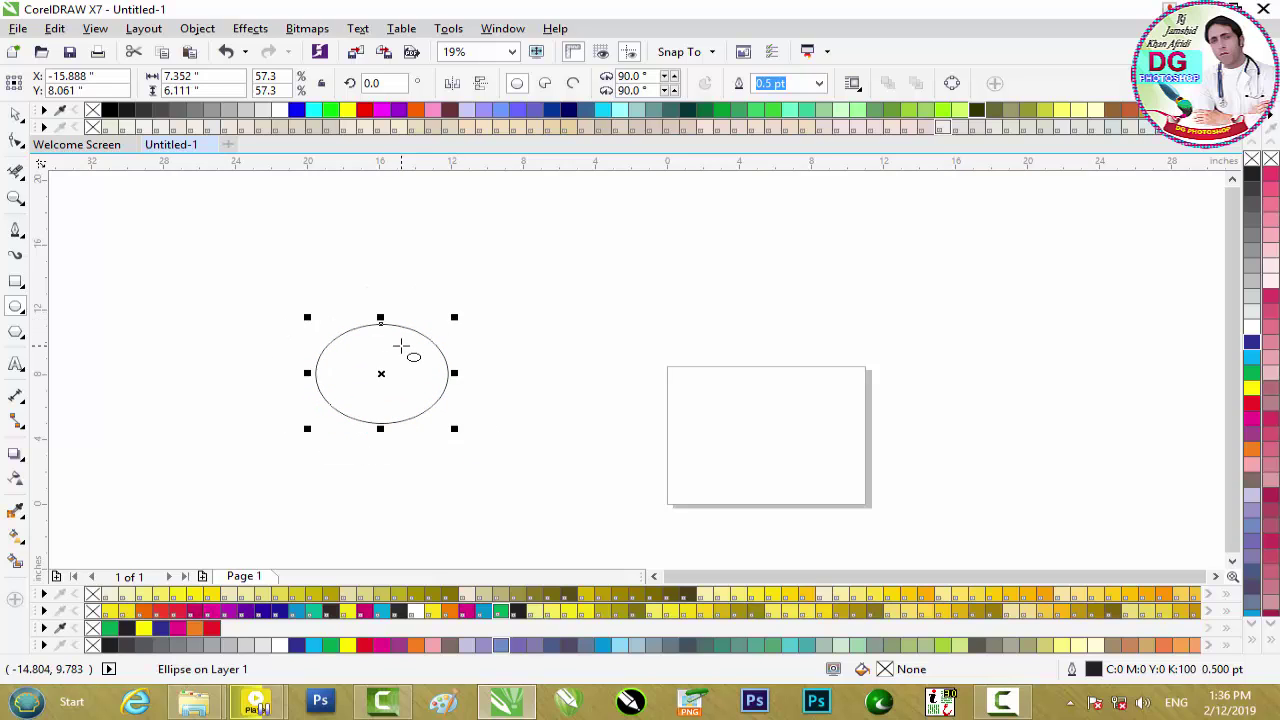
key("ctrl+z")
mouse_move(504, 282)
left_mouse_down()
mouse_move(461, 325)
mouse_move(506, 289)
mouse_move(486, 295)
left_mouse_up()
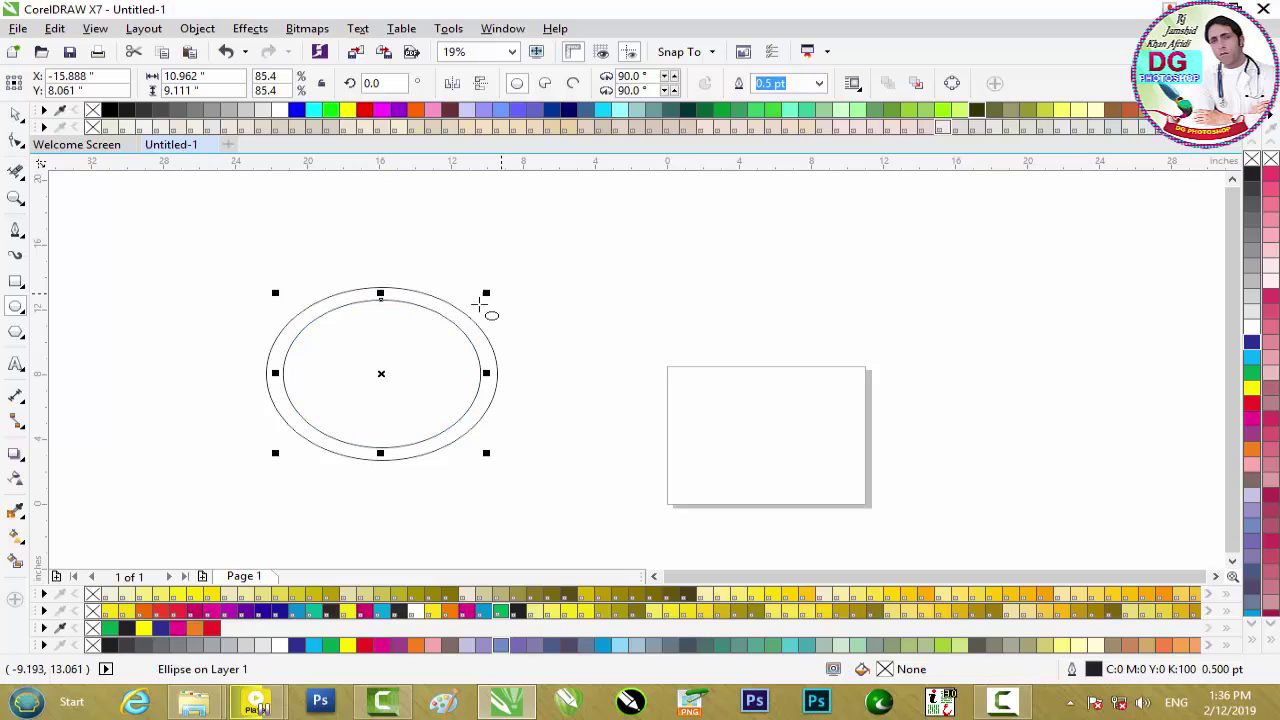
left_click_drag(385, 372, 407, 297)
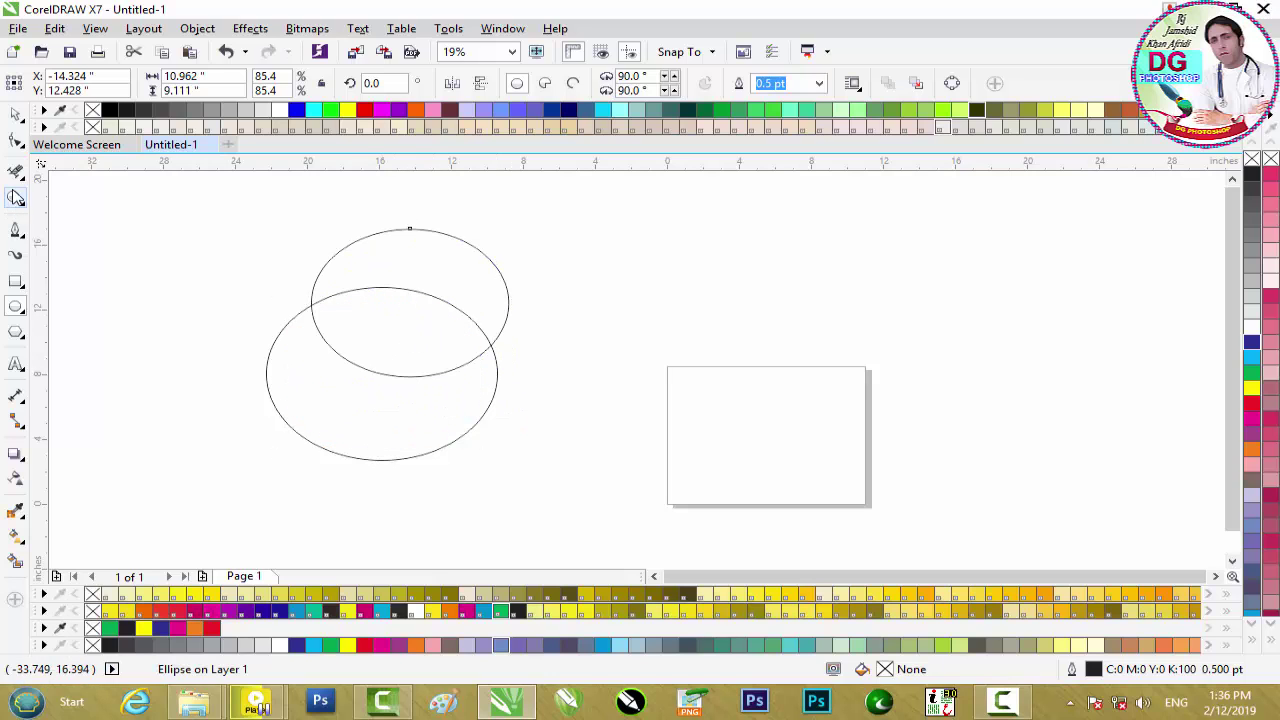
Step: Remove the overlapping inner arcs of both ellipses with Virtual Segment Delete, leaving only the outer outline
left_click(16, 171)
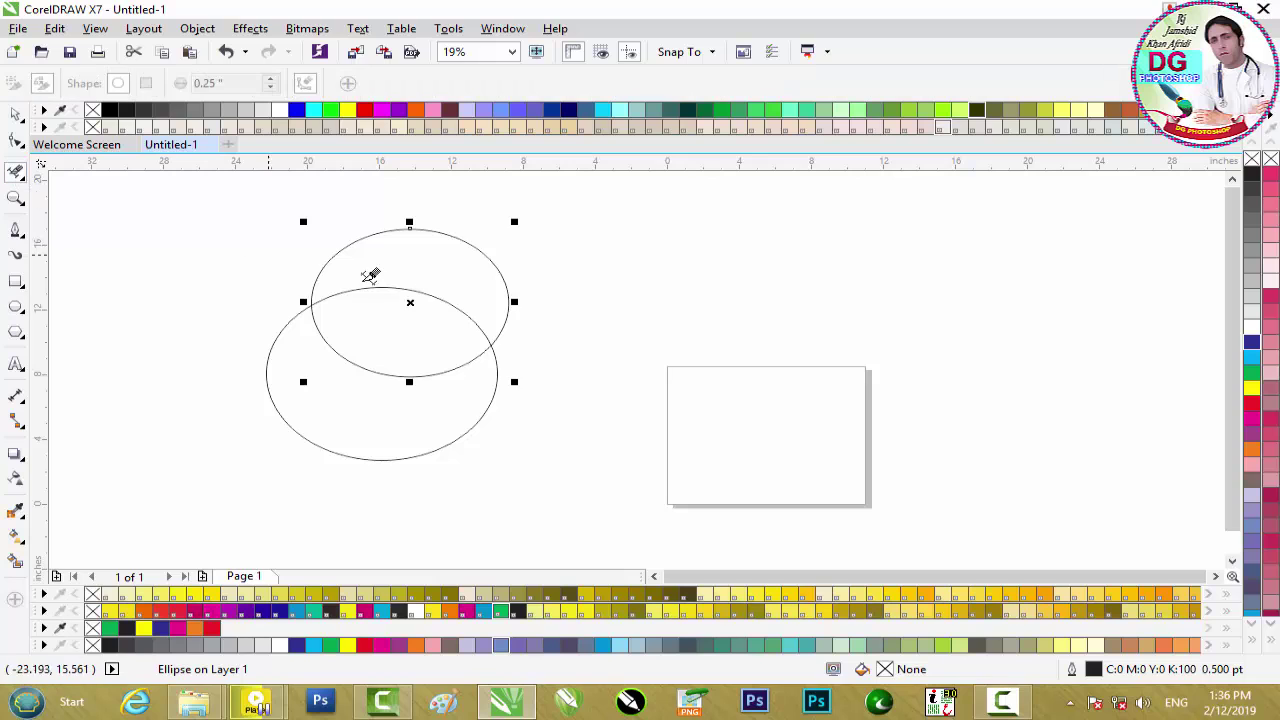
left_click(314, 307)
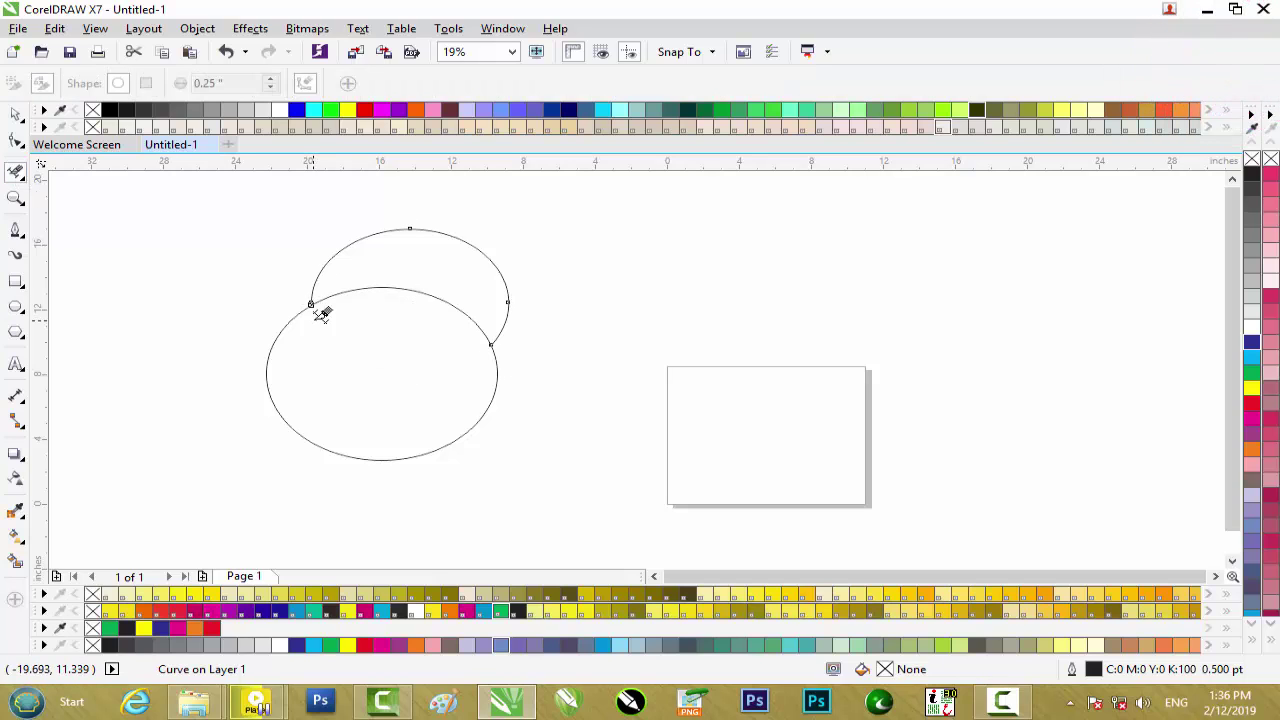
left_click(437, 288)
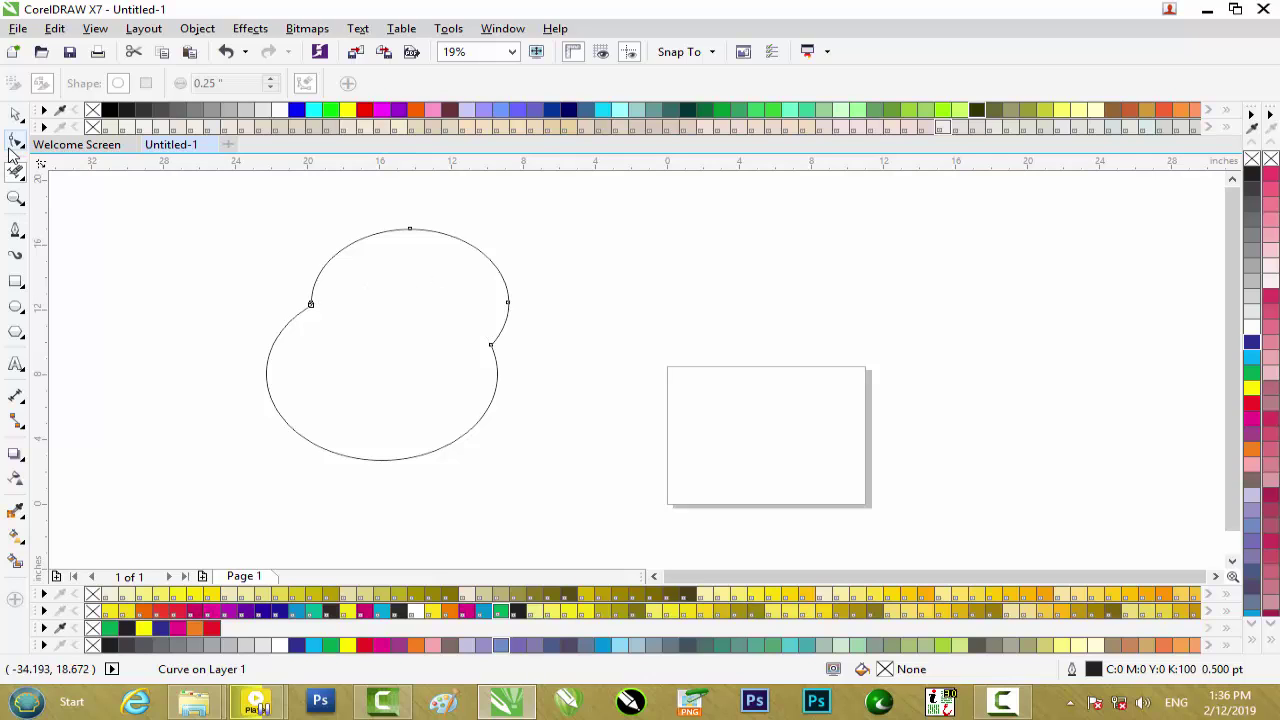
Step: Try moving the trimmed upper ellipse away from the lower one, and undo the move
left_click(15, 116)
left_click_drag(412, 290, 556, 300)
key("ctrl+z")
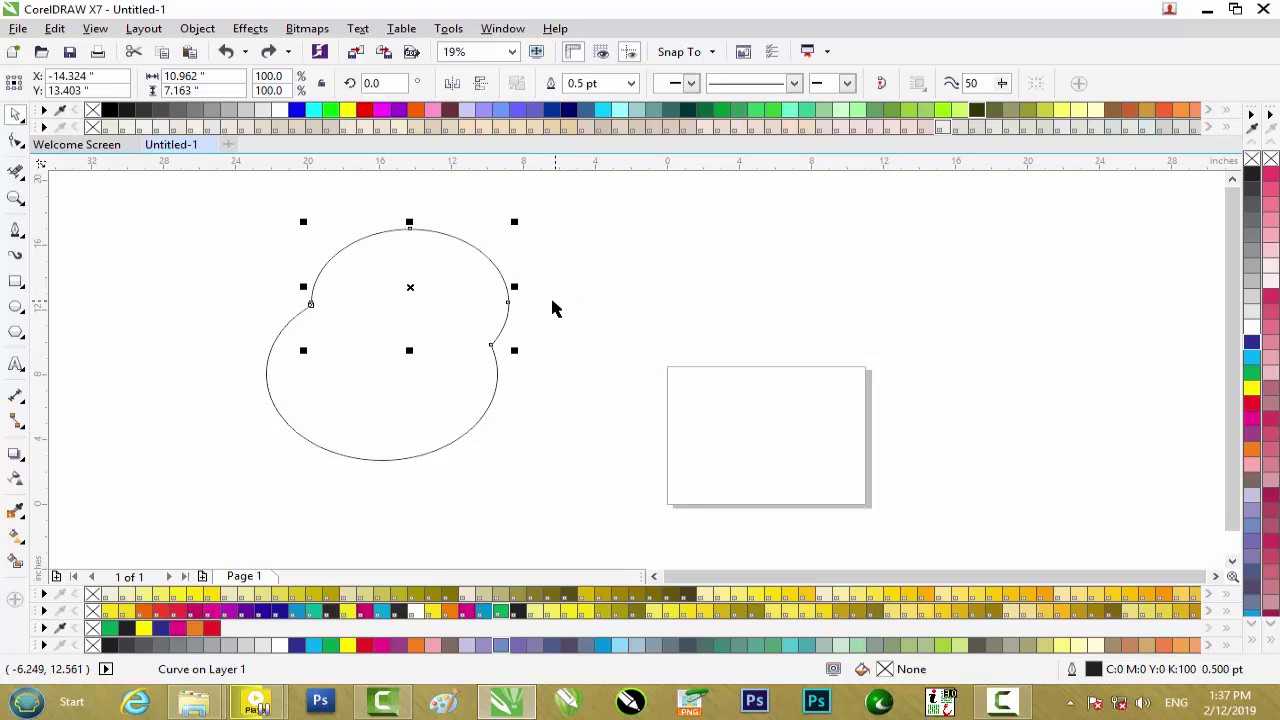
Step: Combine the two trimmed ellipses into a single curve and move it up toward the page
left_click_drag(587, 194, 191, 500)
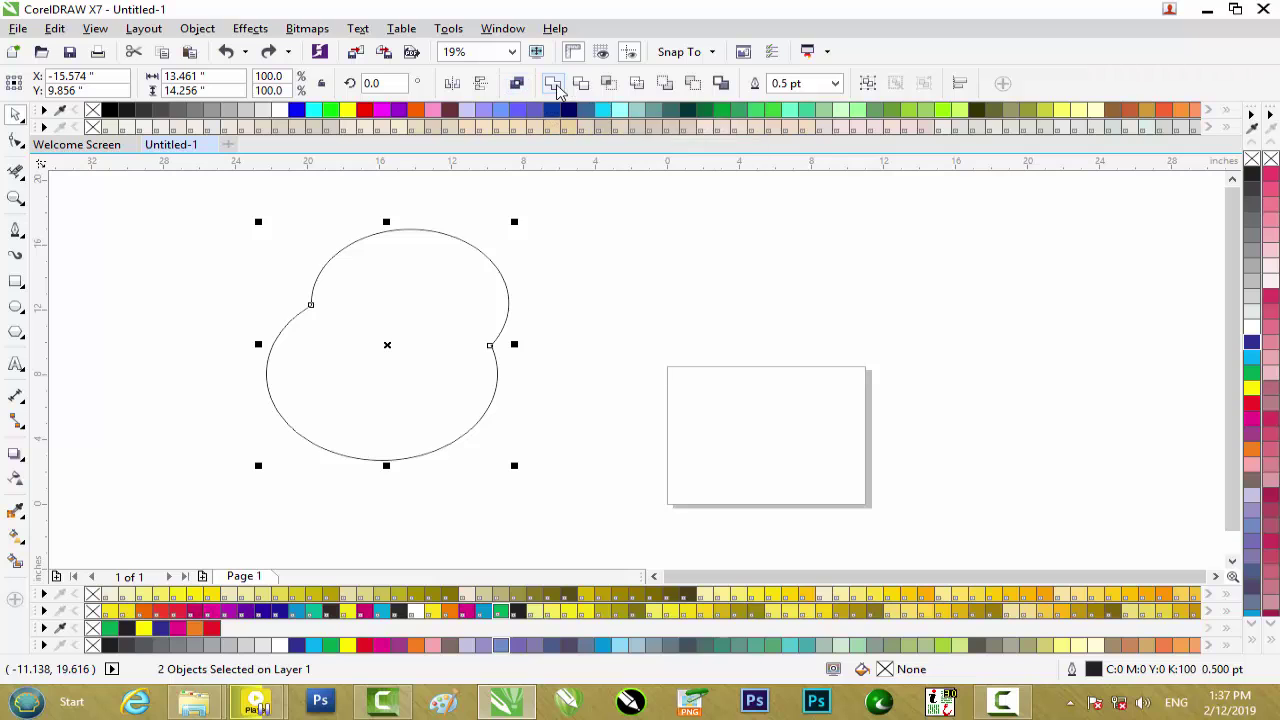
left_click(516, 84)
left_click_drag(409, 281, 544, 246)
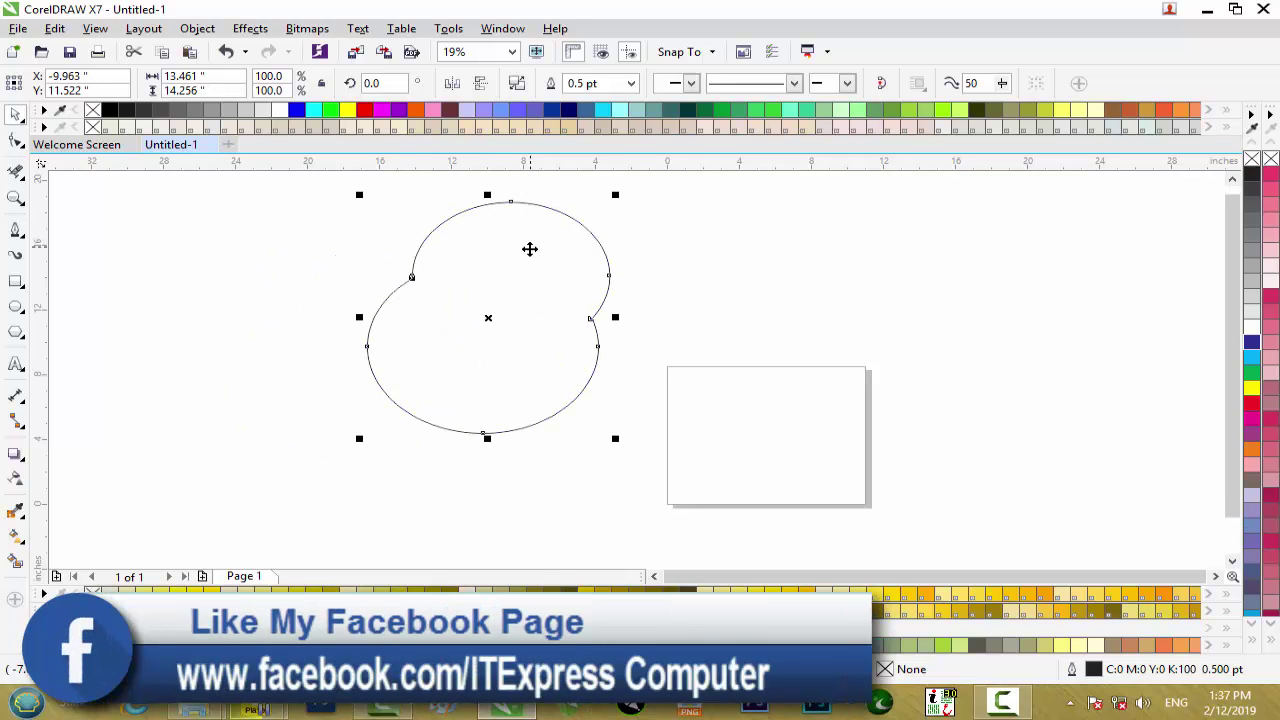
Step: Delete the combined curve and draw a cyan-filled rectangle about 15.4 by 11.9 inches in its place beside the page
key("Delete")
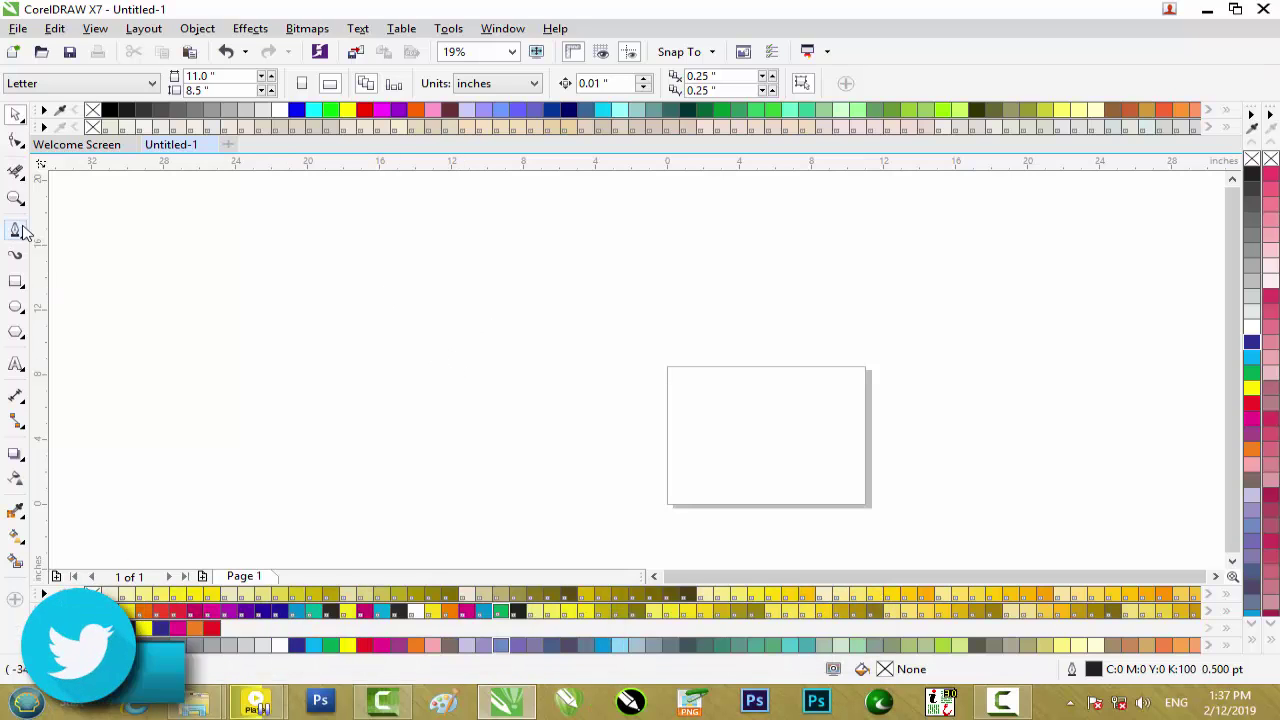
left_click(17, 283)
left_click_drag(258, 276, 446, 404)
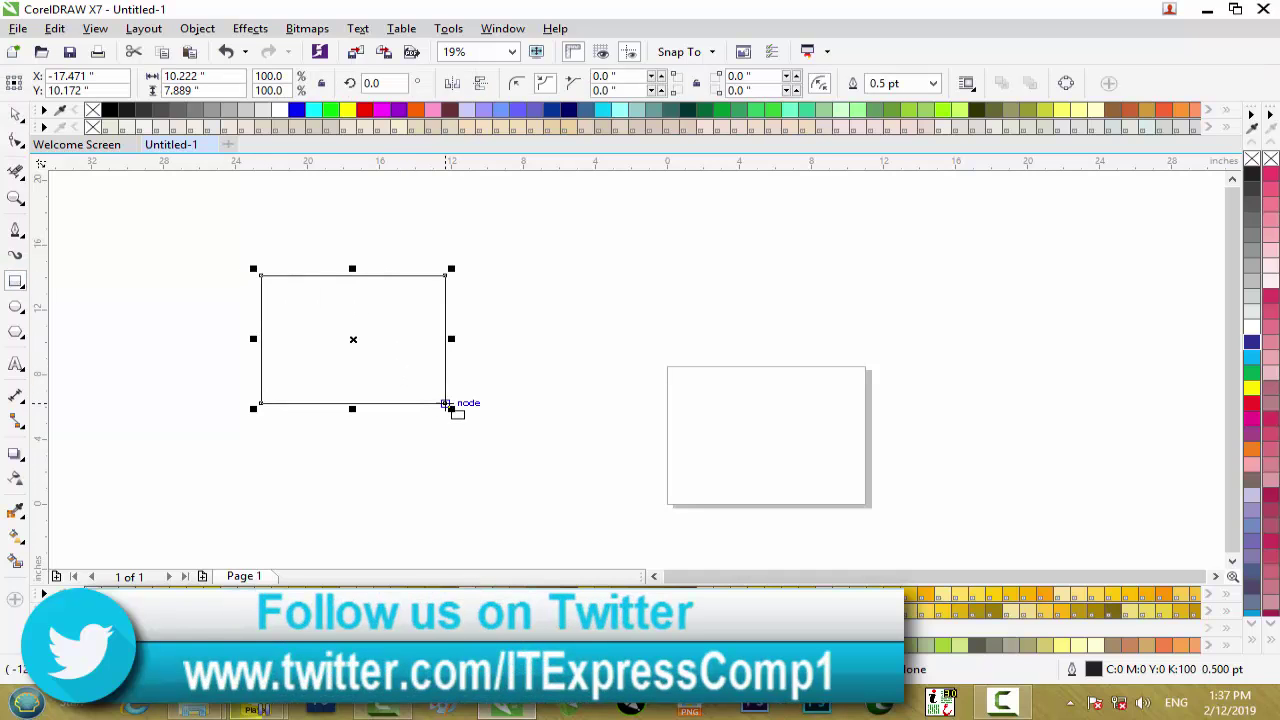
left_click_drag(450, 269, 550, 231)
left_click_drag(352, 339, 519, 359)
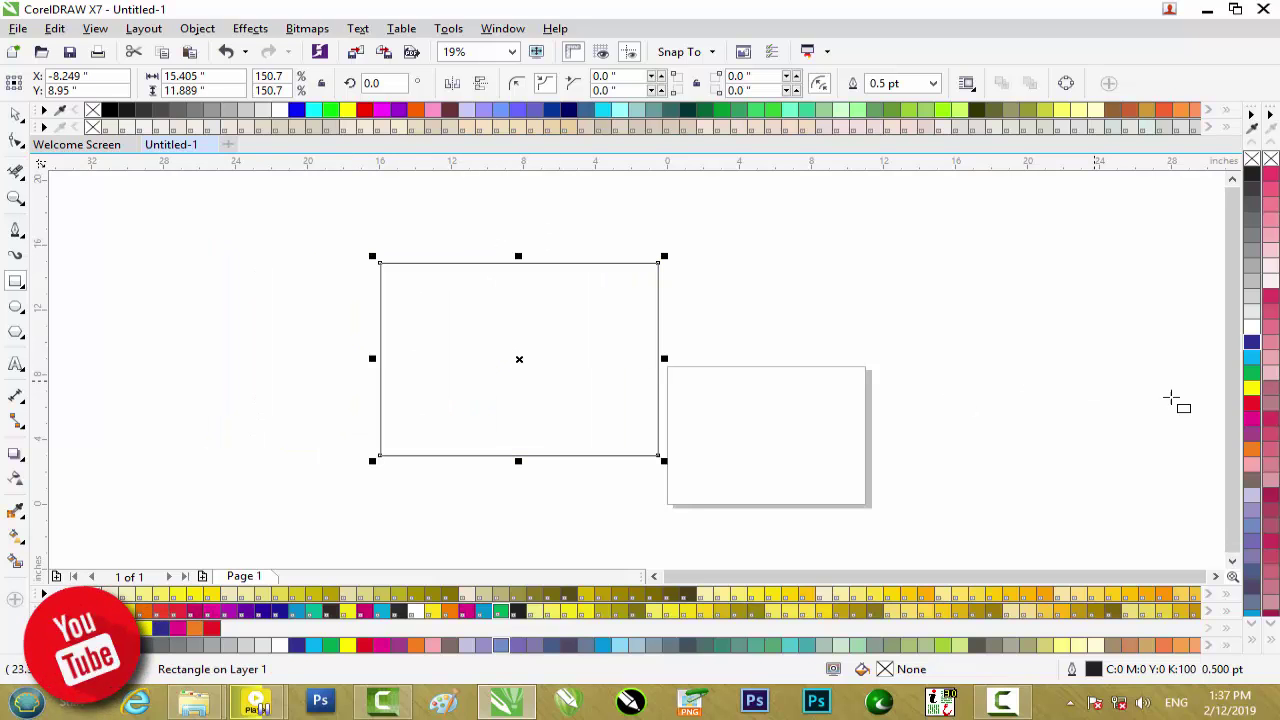
left_click(1253, 359)
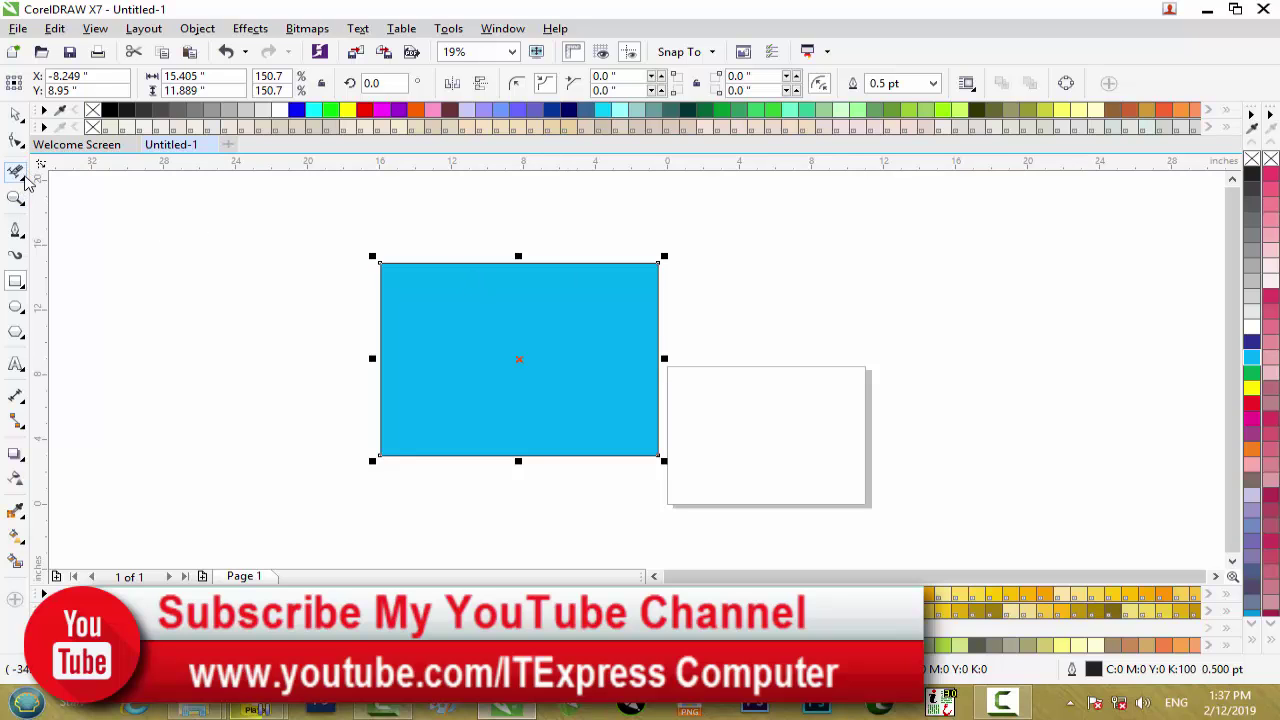
Step: Erase two crossing diagonal strips corner to corner through the cyan rectangle using the Eraser at 1.25 inch thickness
left_click(27, 180)
left_click(123, 238)
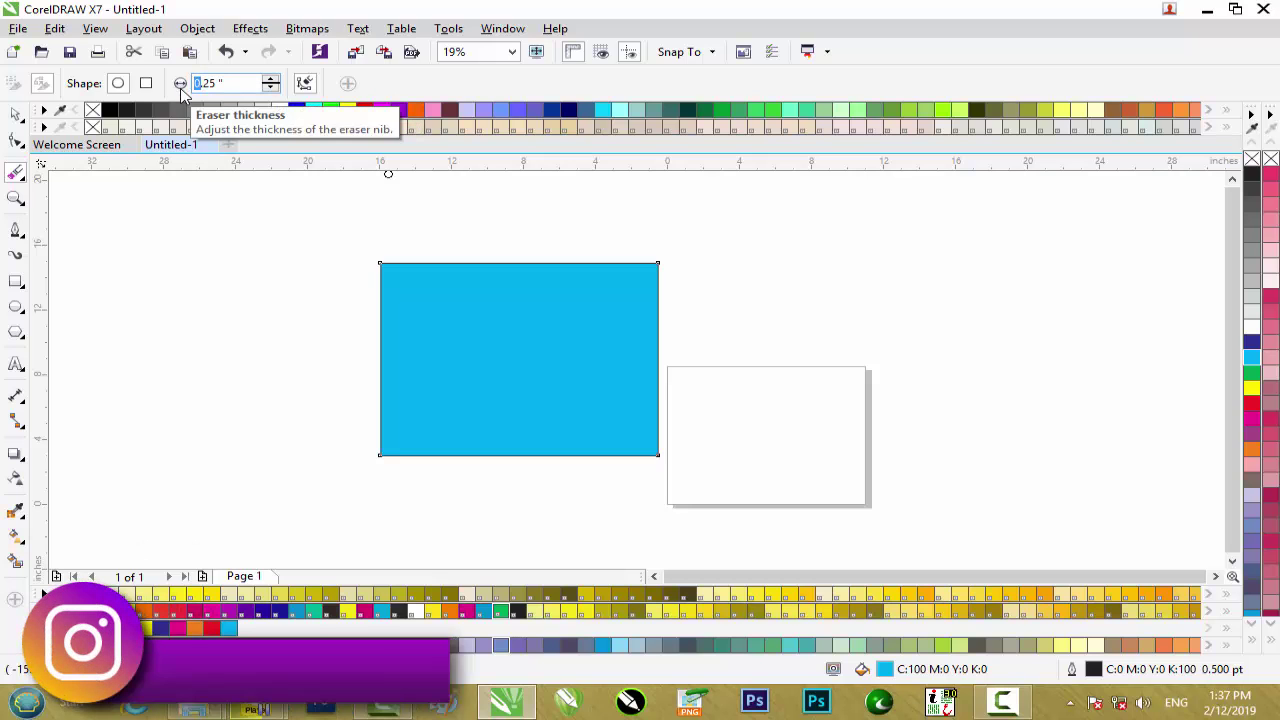
type("1")
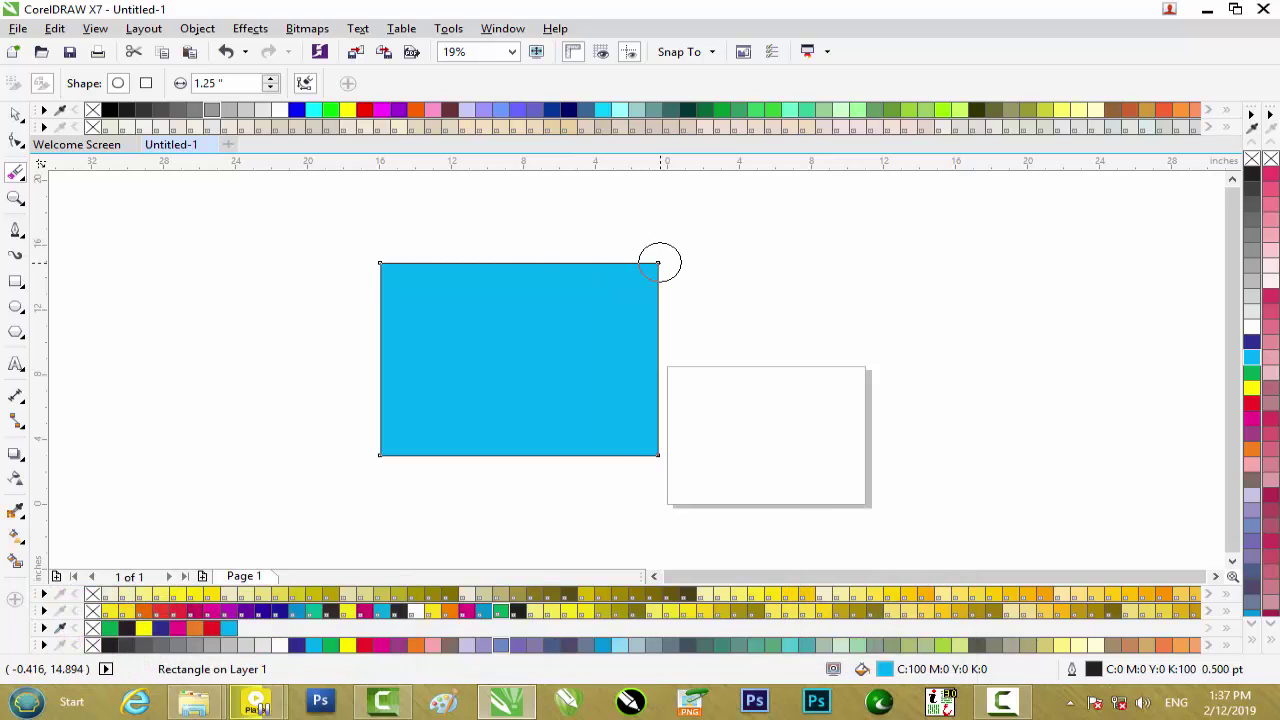
left_click_drag(651, 263, 378, 456)
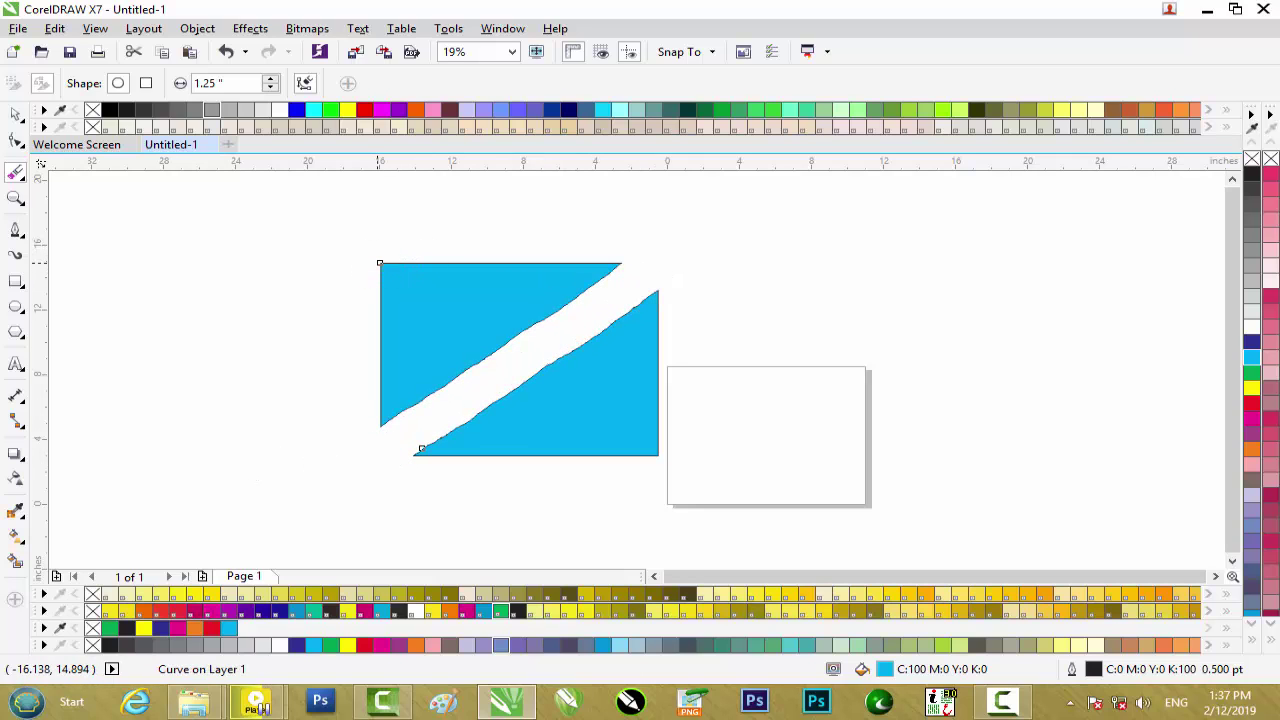
left_click(377, 262)
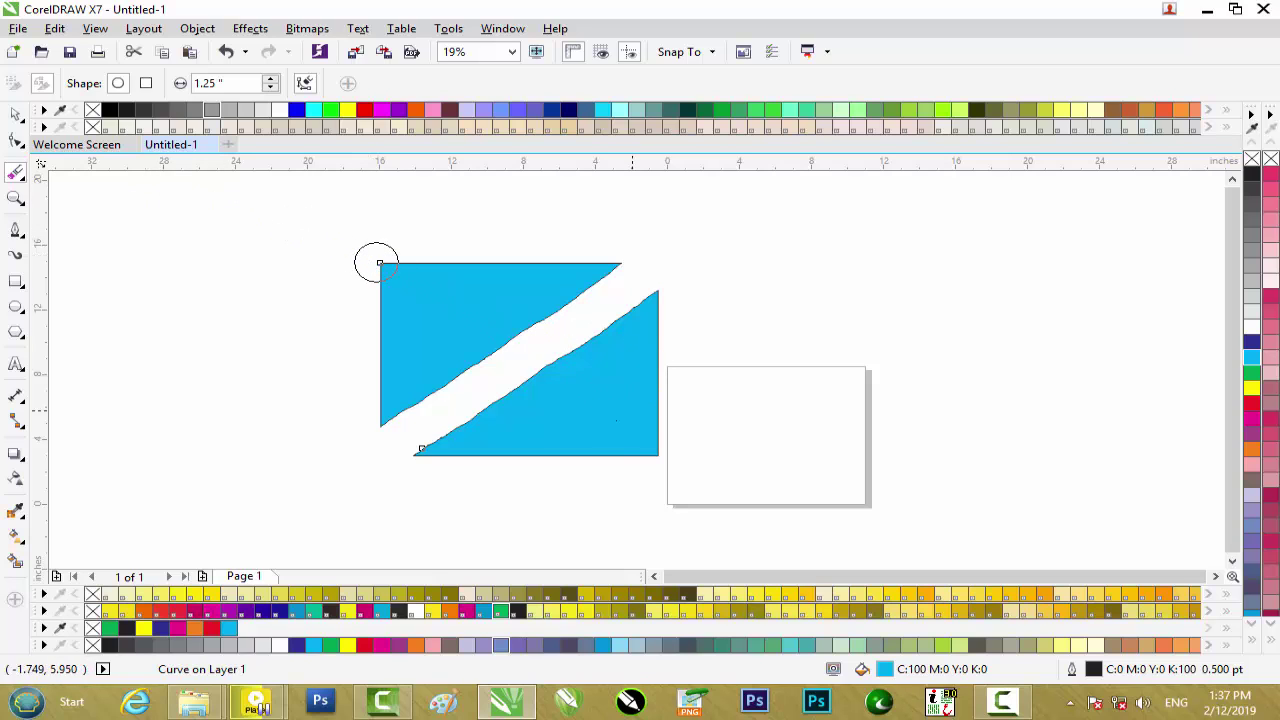
left_click(659, 455)
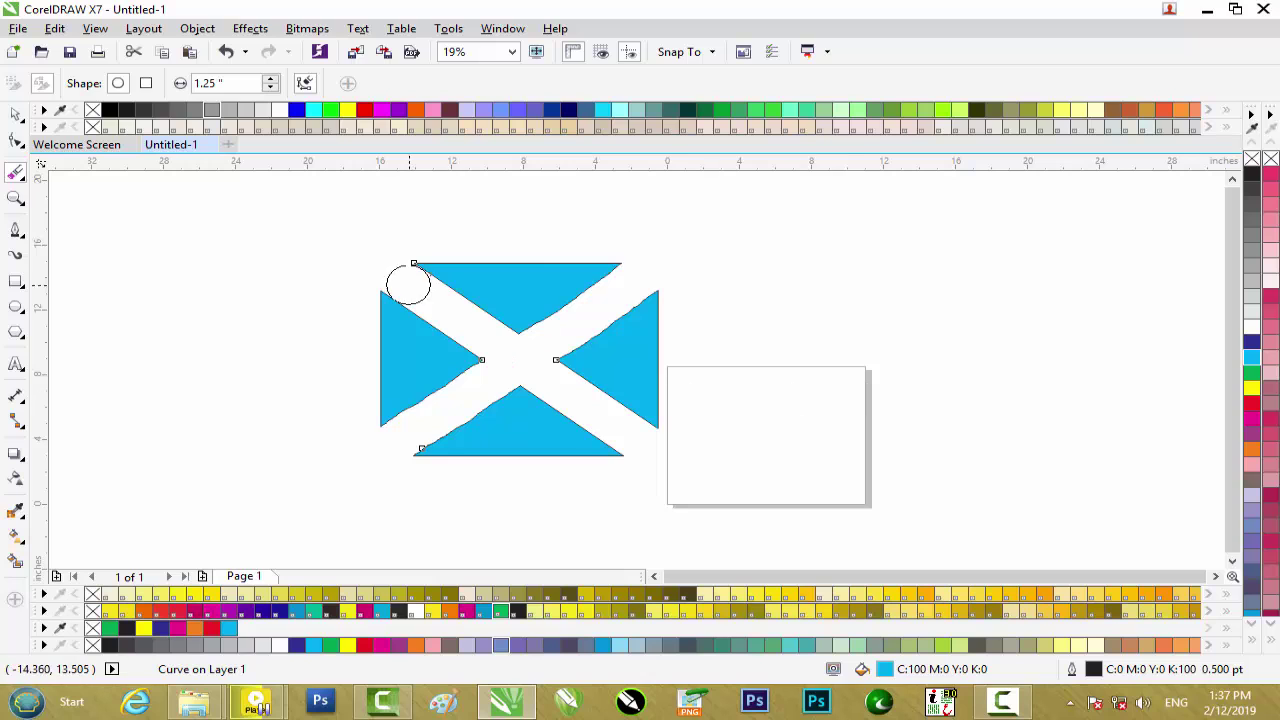
Step: Delete the erased cyan shape and draw a red-filled rectangle about 12.8 by 10.3 inches left of the page
left_click(15, 113)
key("Delete")
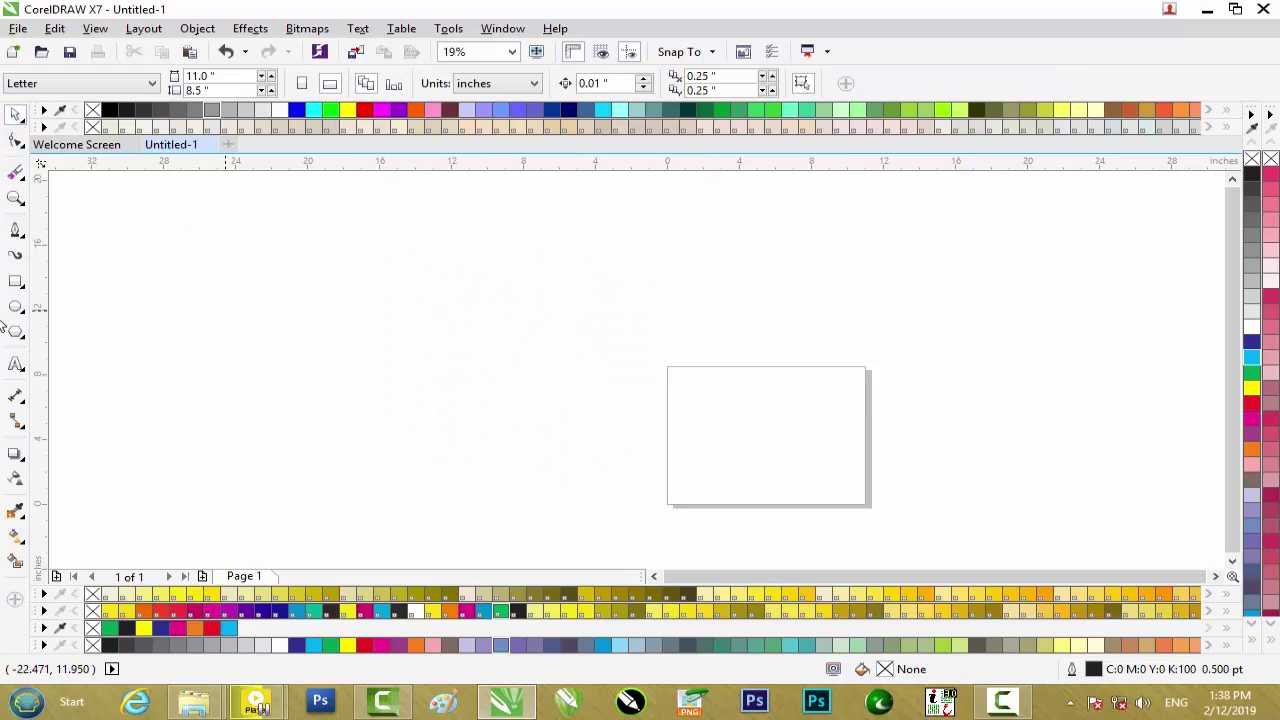
left_click(20, 285)
left_click_drag(258, 302, 490, 471)
left_click(1255, 405)
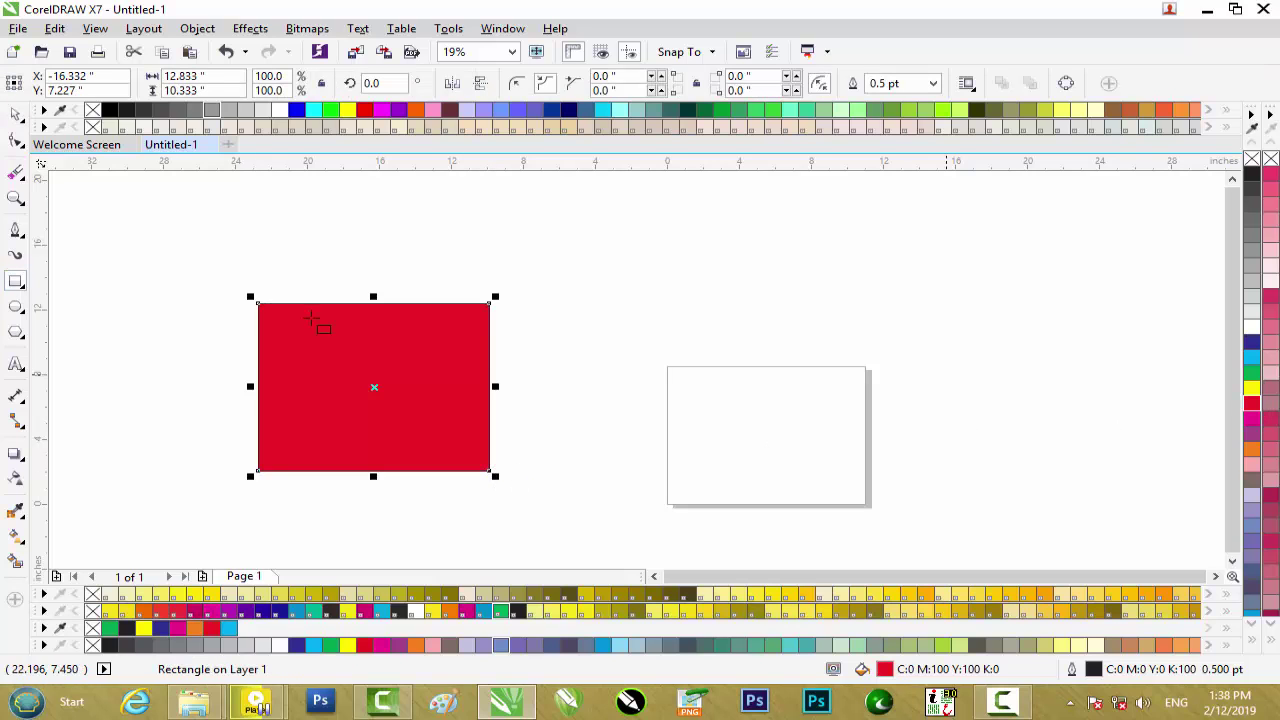
Step: Erase a diagonal strip through the red rectangle from its upper-right to its lower-left corner with the Eraser
left_click(16, 174)
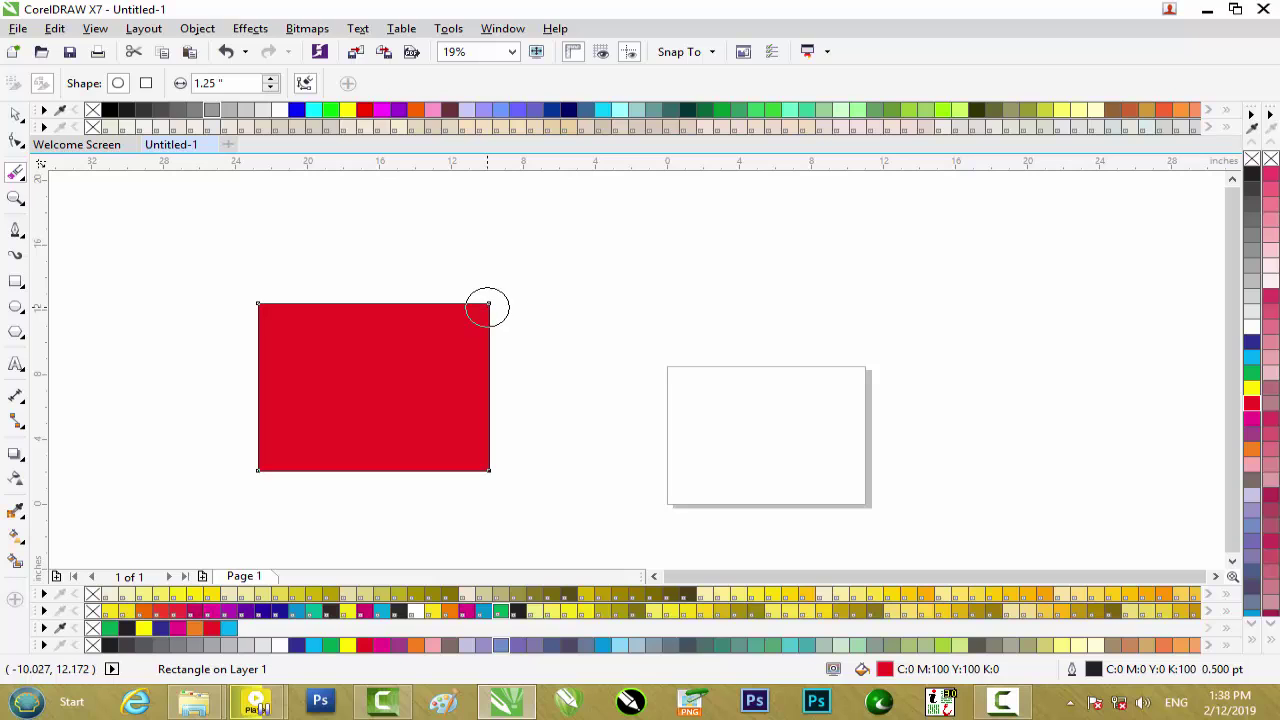
mouse_move(488, 307)
left_mouse_down()
mouse_move(794, 246)
mouse_move(540, 291)
mouse_move(257, 471)
left_mouse_up()
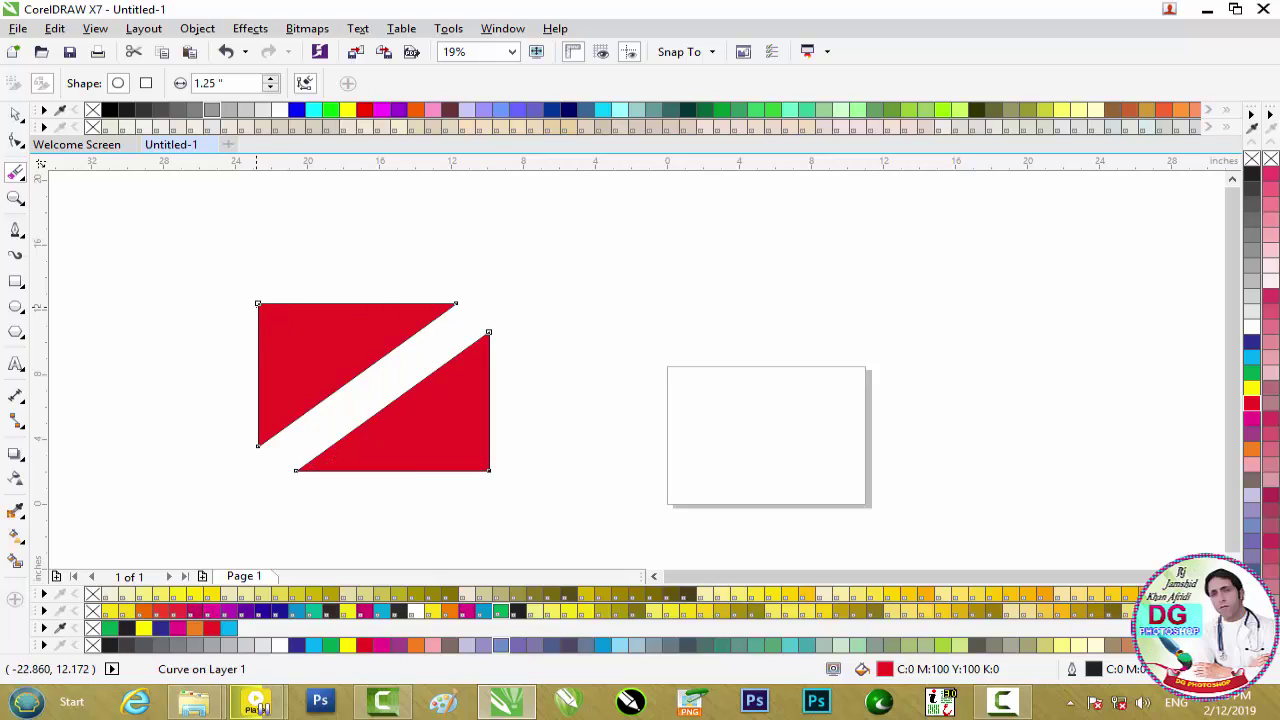
Step: Erase a second diagonal strip from the red shape's upper-left to its lower-right corner and move the cut shape up beside the page
left_click(257, 305)
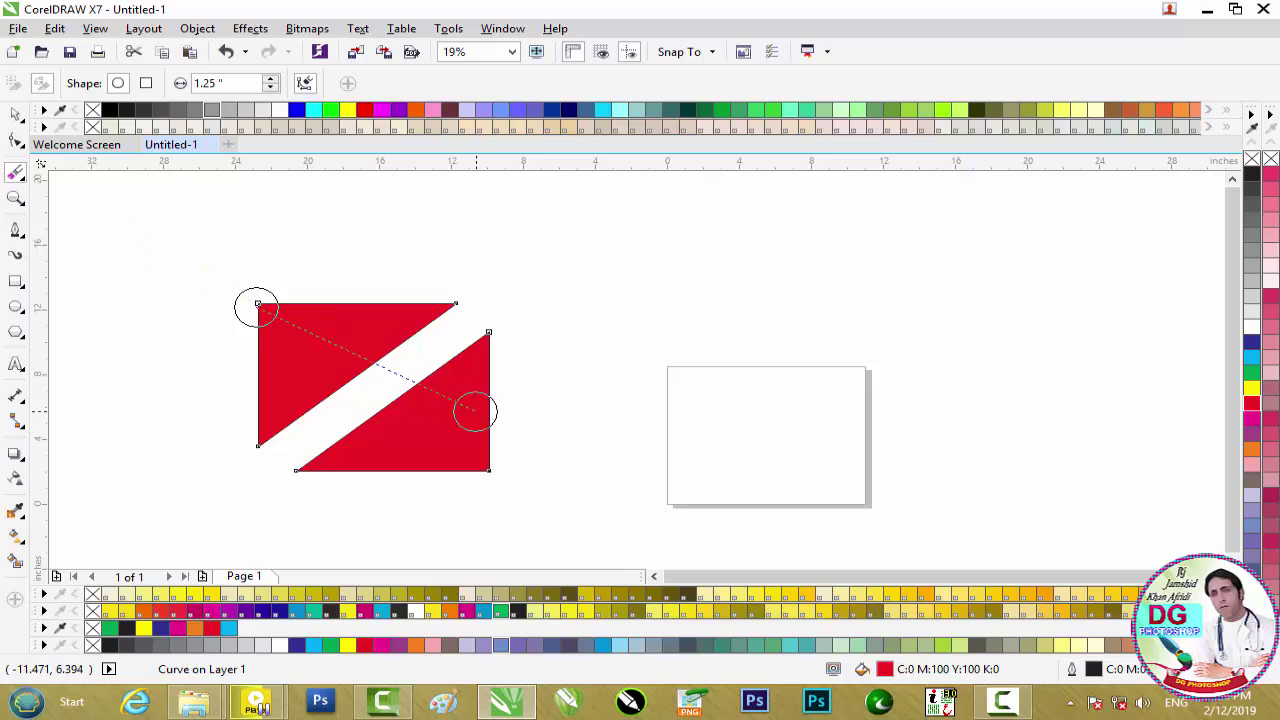
left_click(489, 471)
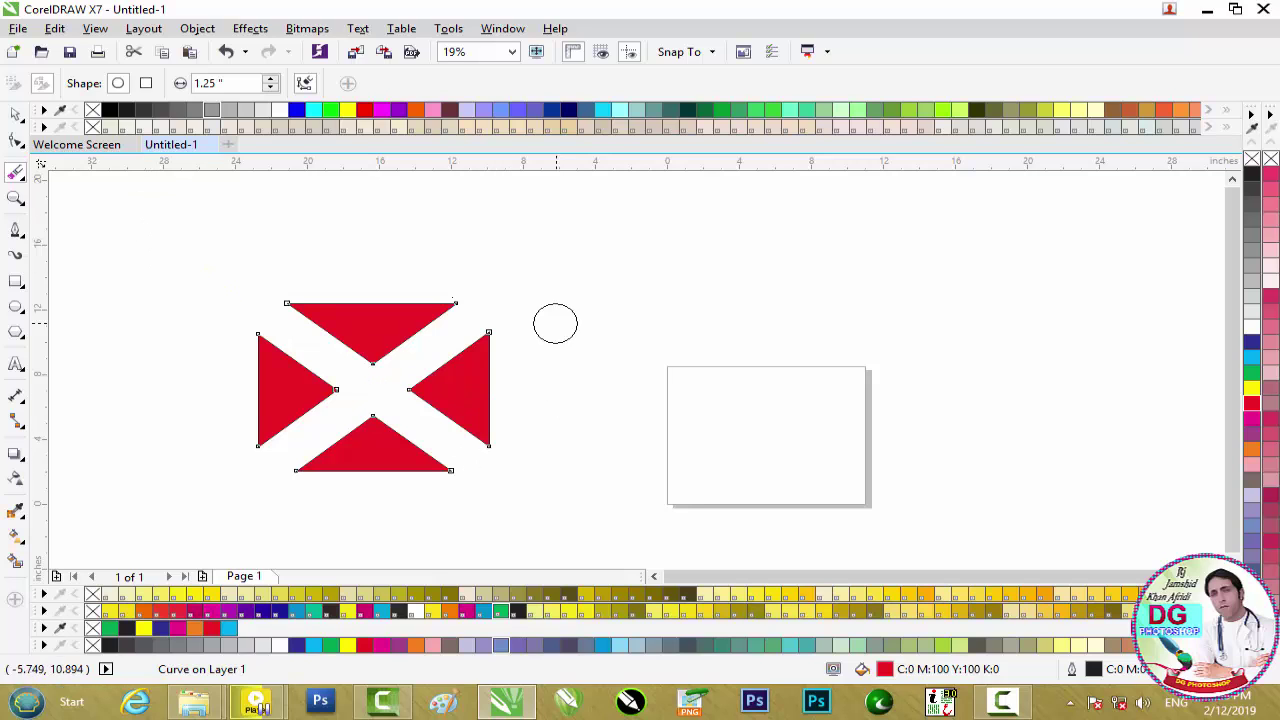
left_click(15, 114)
left_click_drag(385, 335, 562, 287)
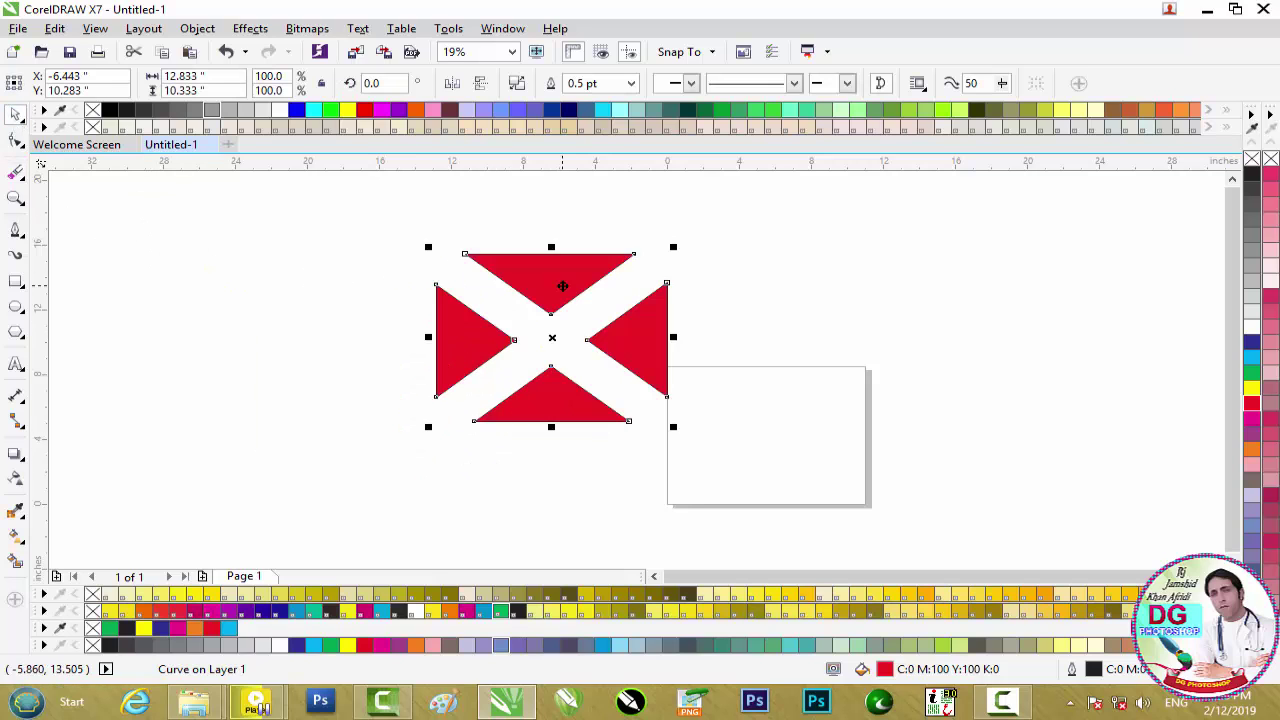
Step: Break the cut red curve apart into separate triangles
left_click(733, 285)
left_click(558, 268)
key("ctrl+k")
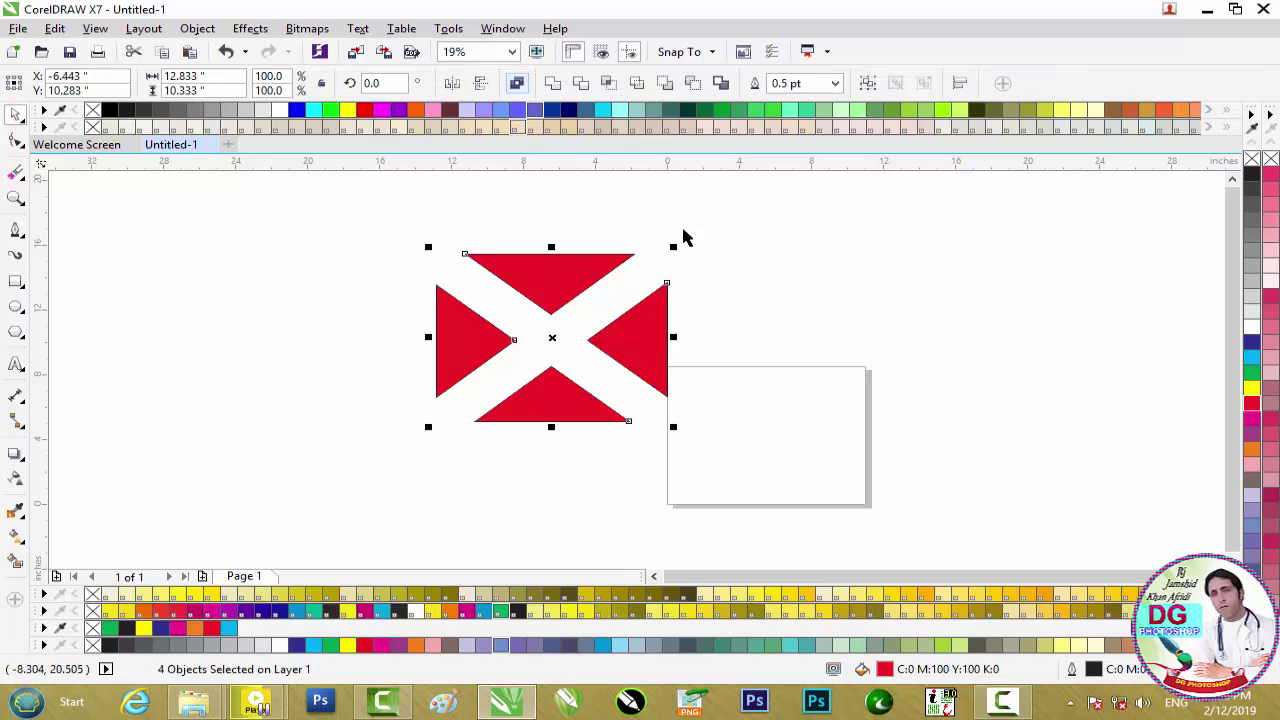
left_click(686, 237)
Step: Move the four red triangles apart, spreading them over the area around and above the page
left_click_drag(577, 280, 463, 228)
left_click(783, 289)
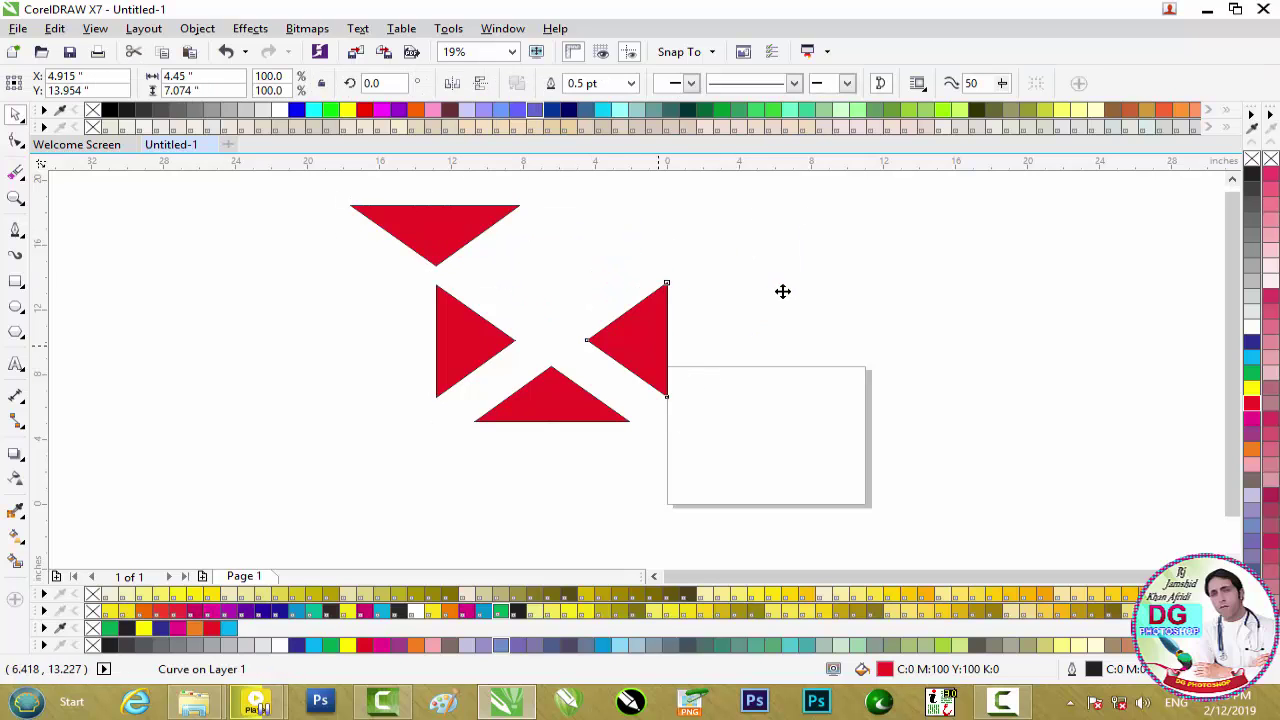
left_click_drag(630, 345, 759, 283)
left_click_drag(574, 403, 416, 460)
left_click_drag(471, 348, 632, 342)
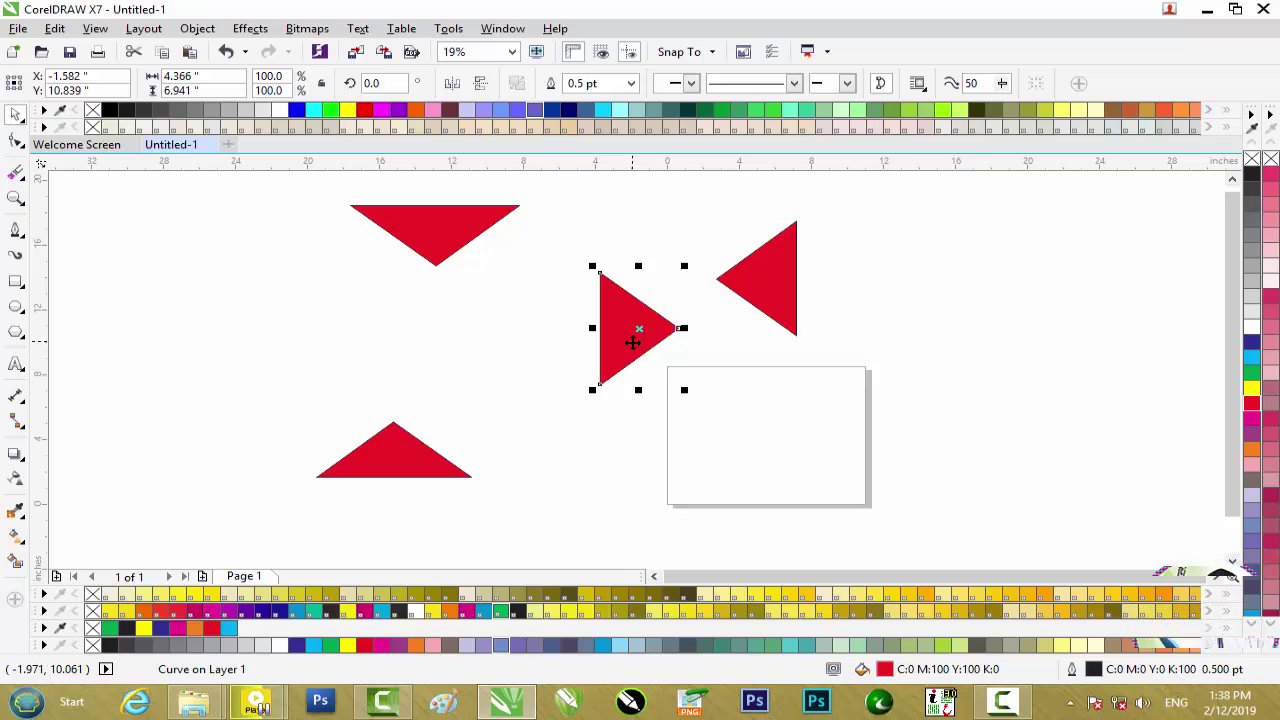
Step: Undo the triangle moves, the break-apart and both eraser cuts, back to the solid red rectangle
key("ctrl+z")
key("ctrl+z")
key("ctrl+z")
key("ctrl+z")
key("ctrl+z")
key("ctrl+z")
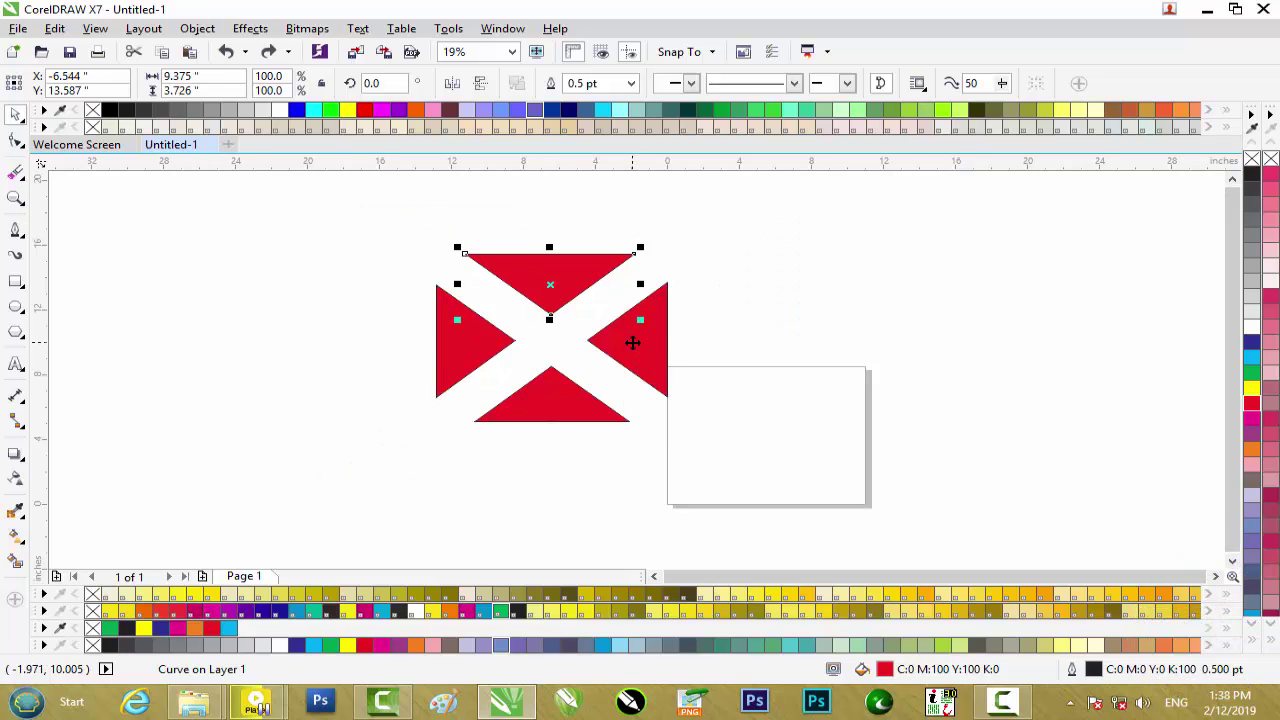
key("ctrl+z")
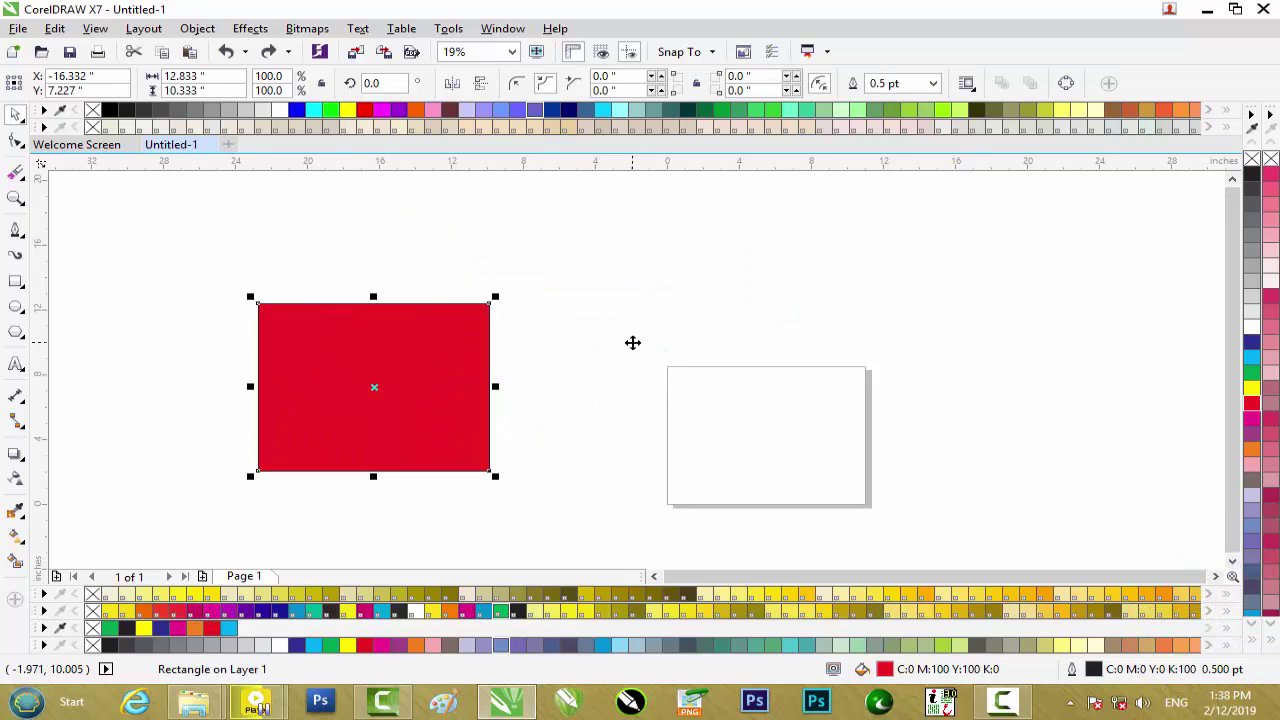
Step: Erase two crossing diagonal strips corner to corner through the red rectangle using the Eraser's square nib at 1.25 inch
left_click(357, 229)
left_click(17, 177)
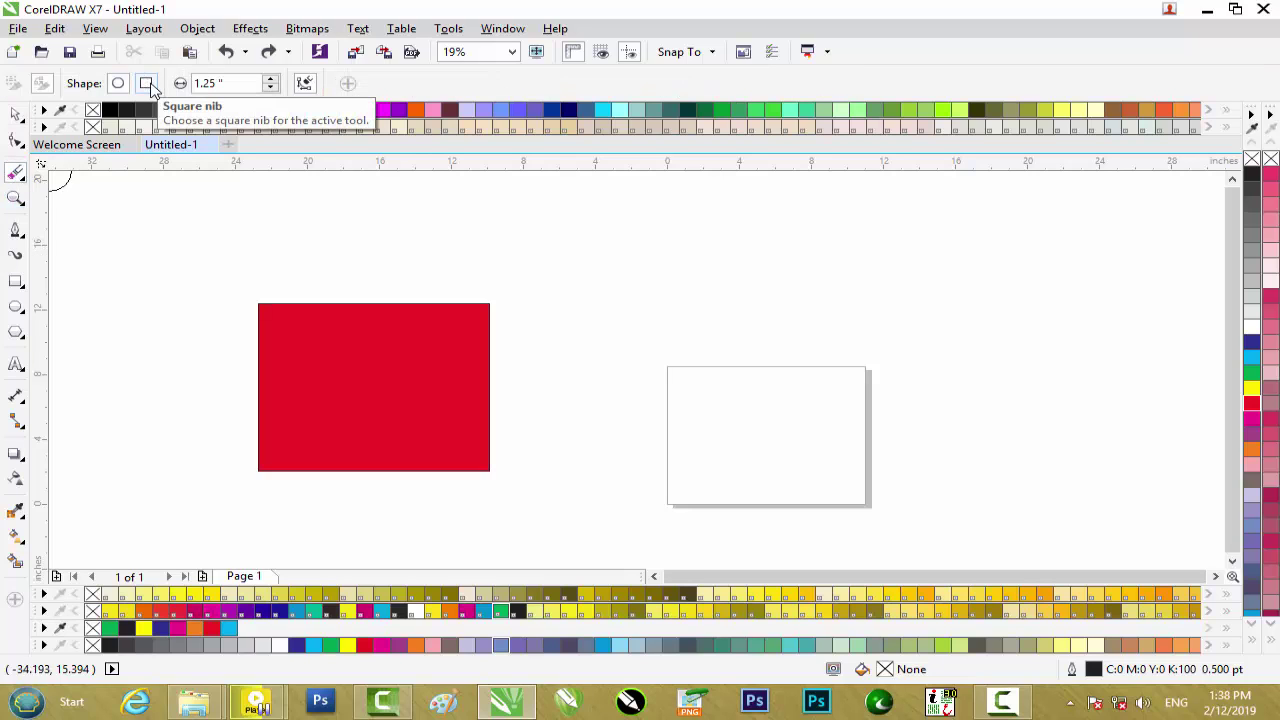
left_click(147, 84)
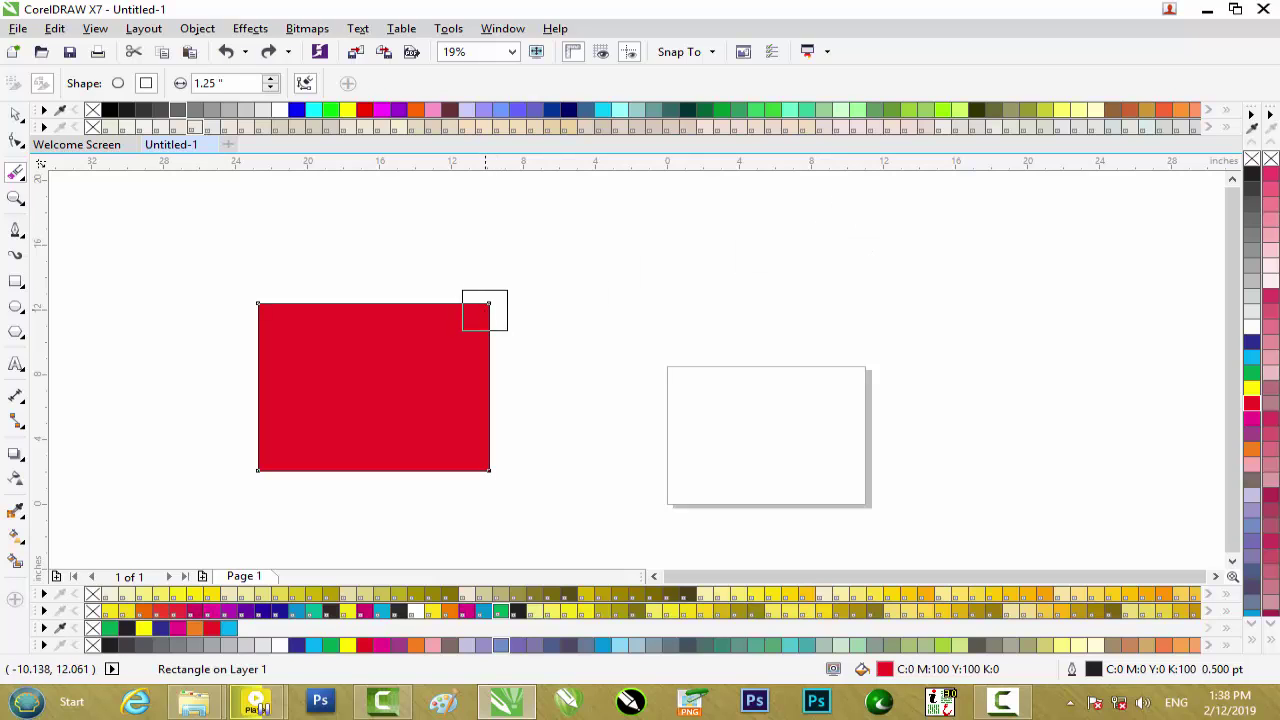
left_click(488, 304)
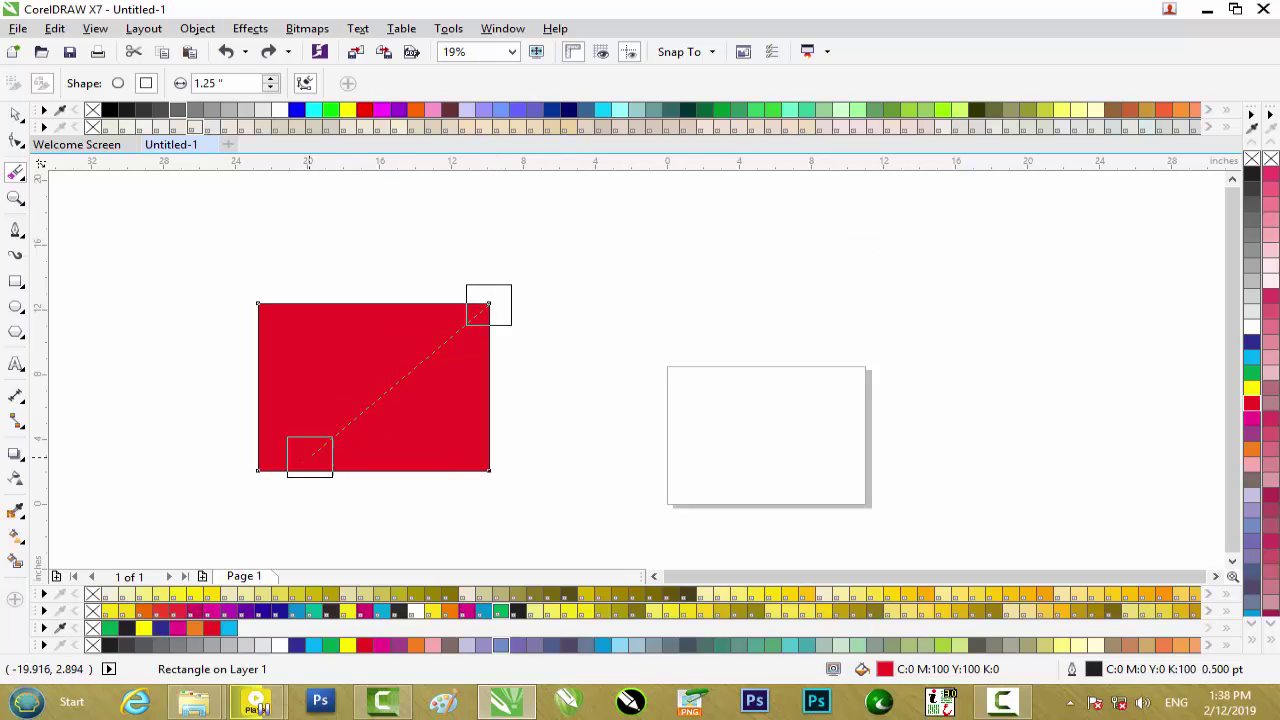
left_click(257, 470)
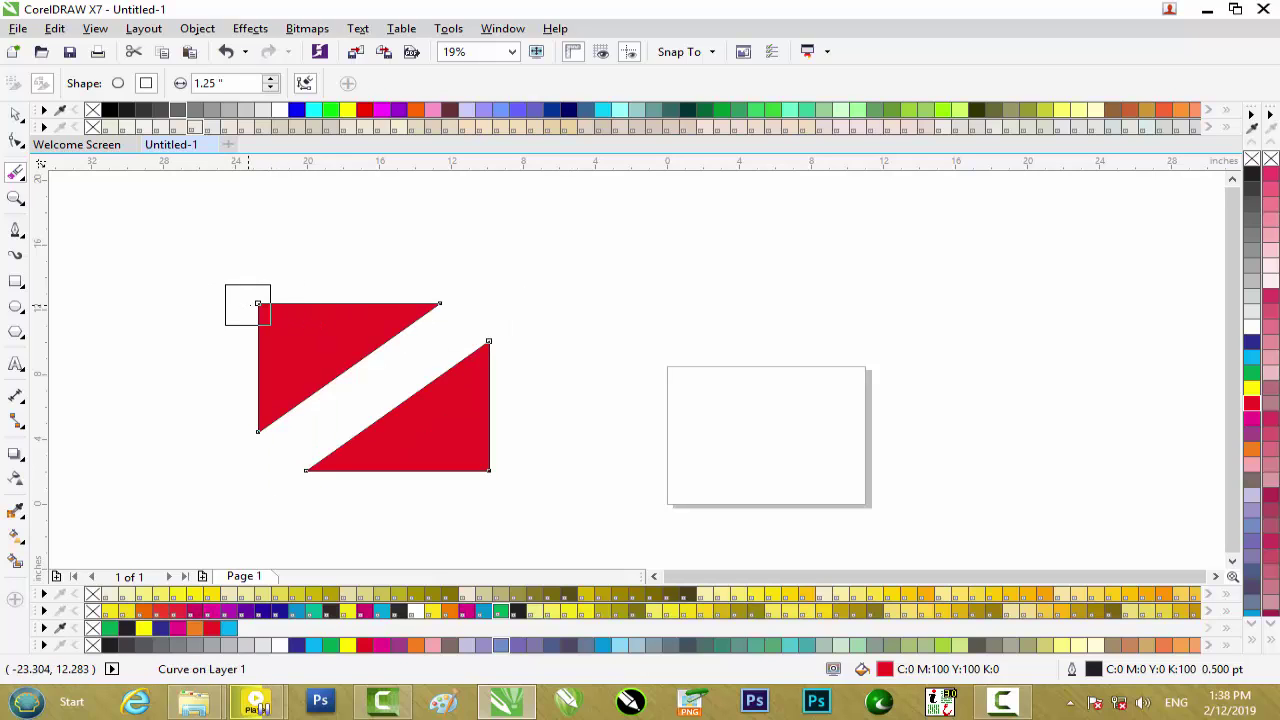
left_click(257, 304)
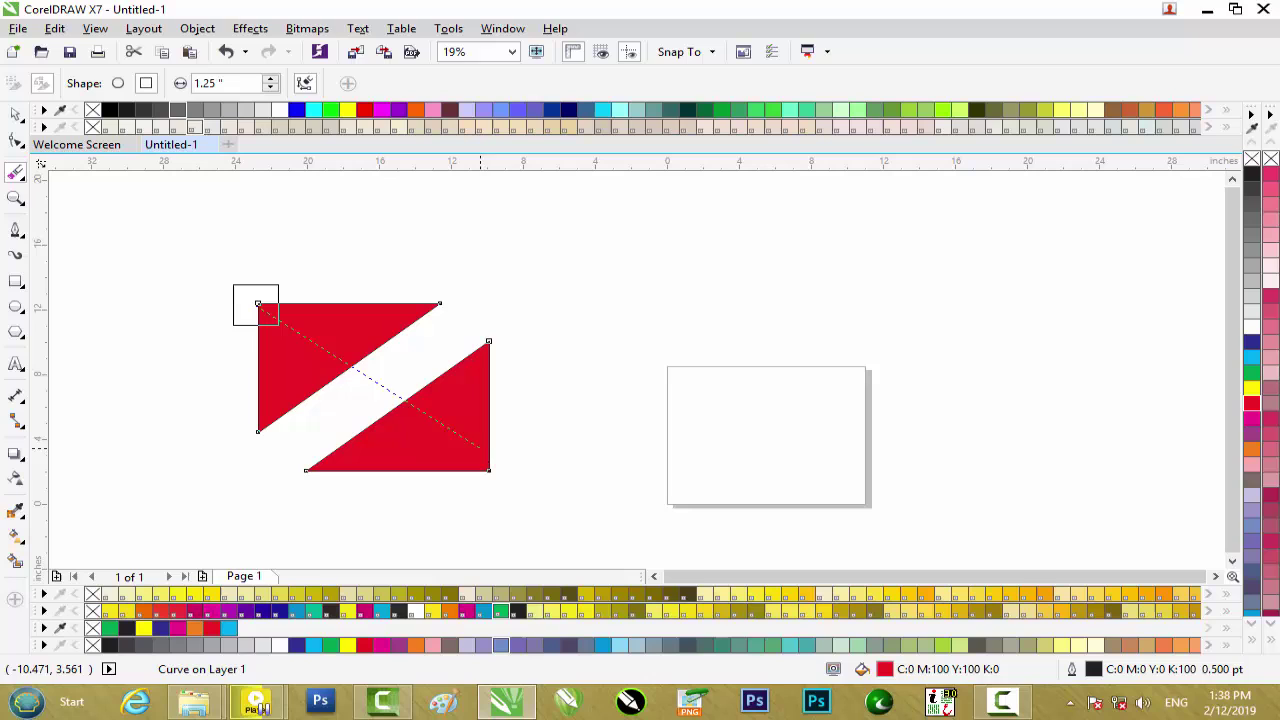
left_click(489, 471)
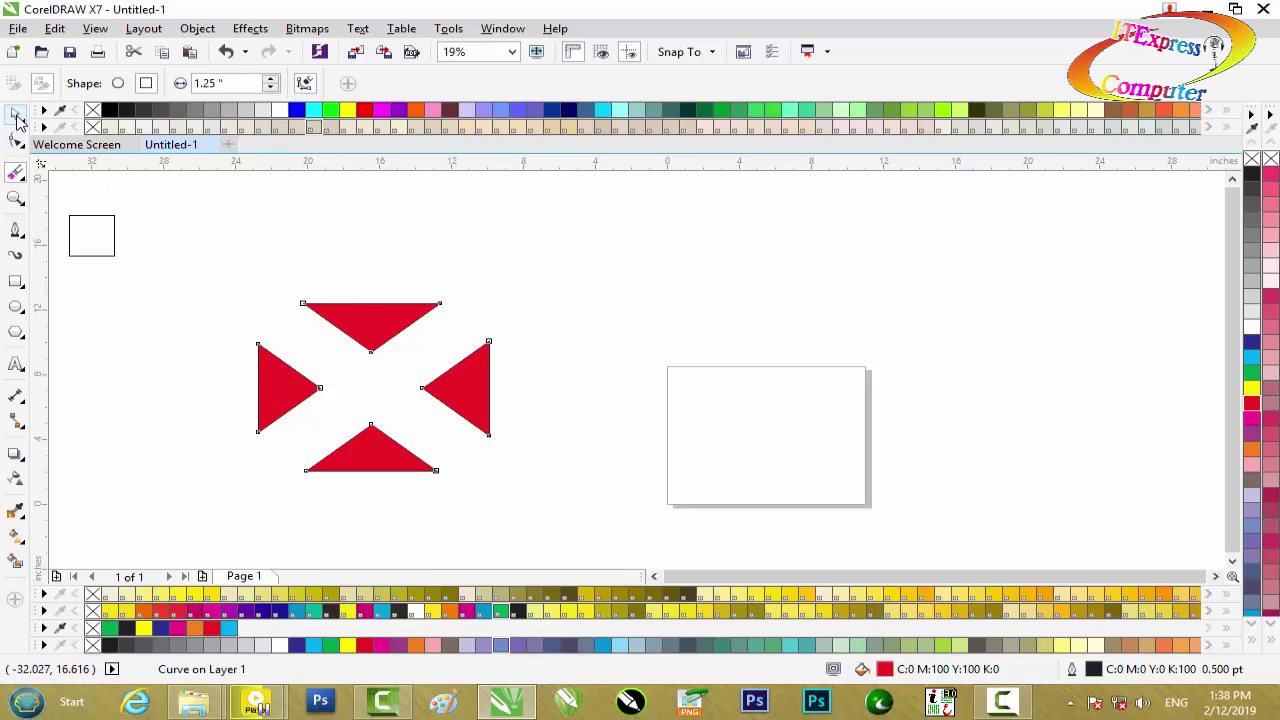
Step: Draw a blue-filled rectangle about 13.2 by 9.4 inches overlapping the upper part of the page
left_click(15, 281)
left_click_drag(628, 284, 865, 436)
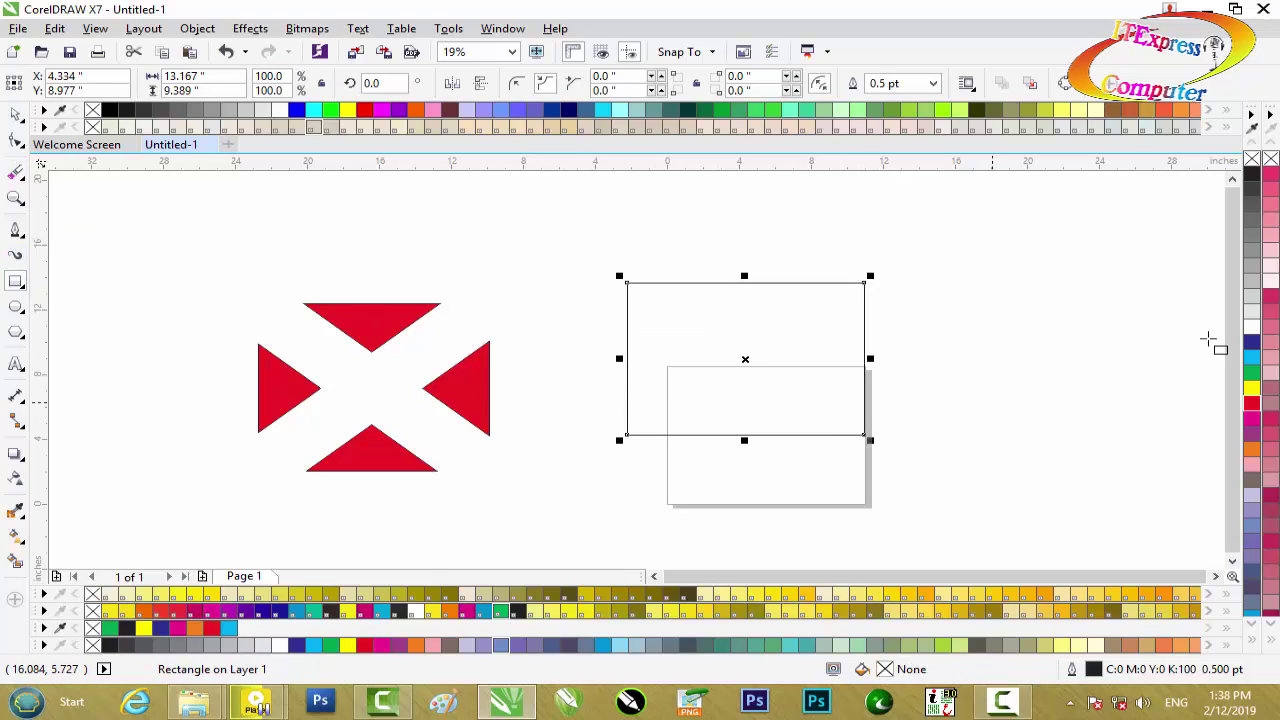
left_click(1251, 342)
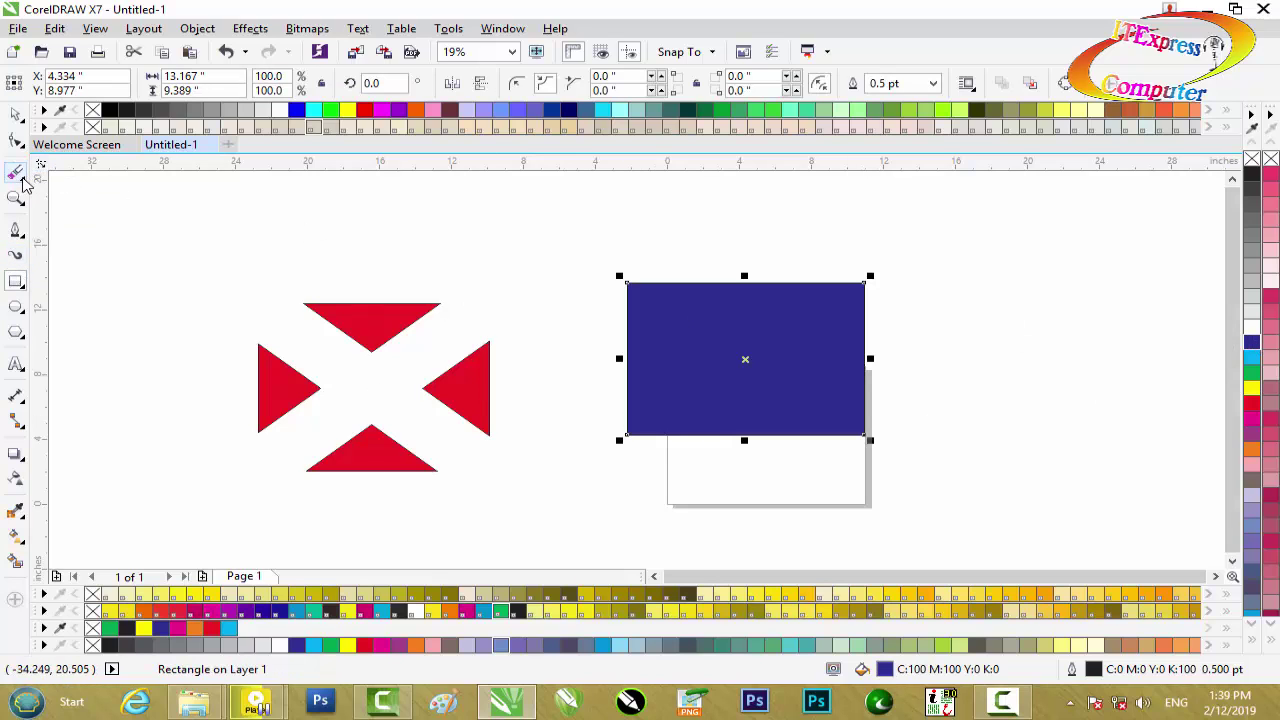
Step: Erase two crossing diagonal strips corner to corner through the blue rectangle using the Eraser's round nib at 1.25 inch
left_click(15, 172)
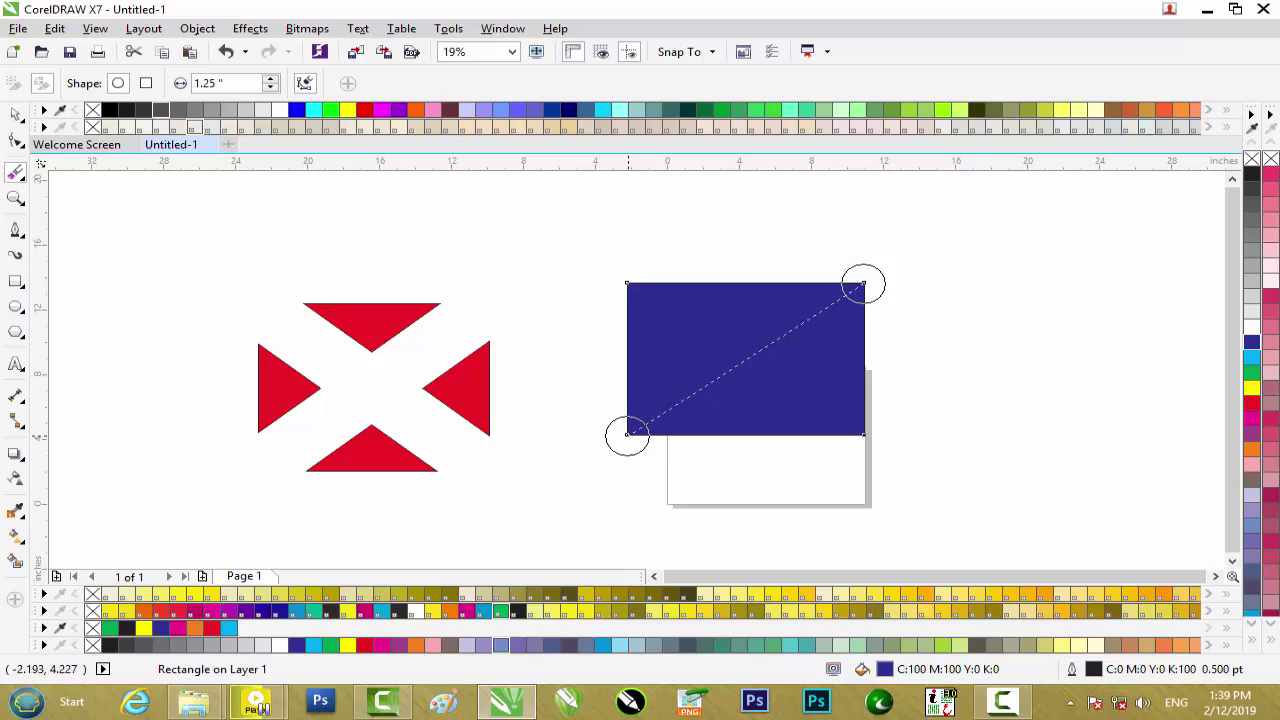
left_click(623, 434)
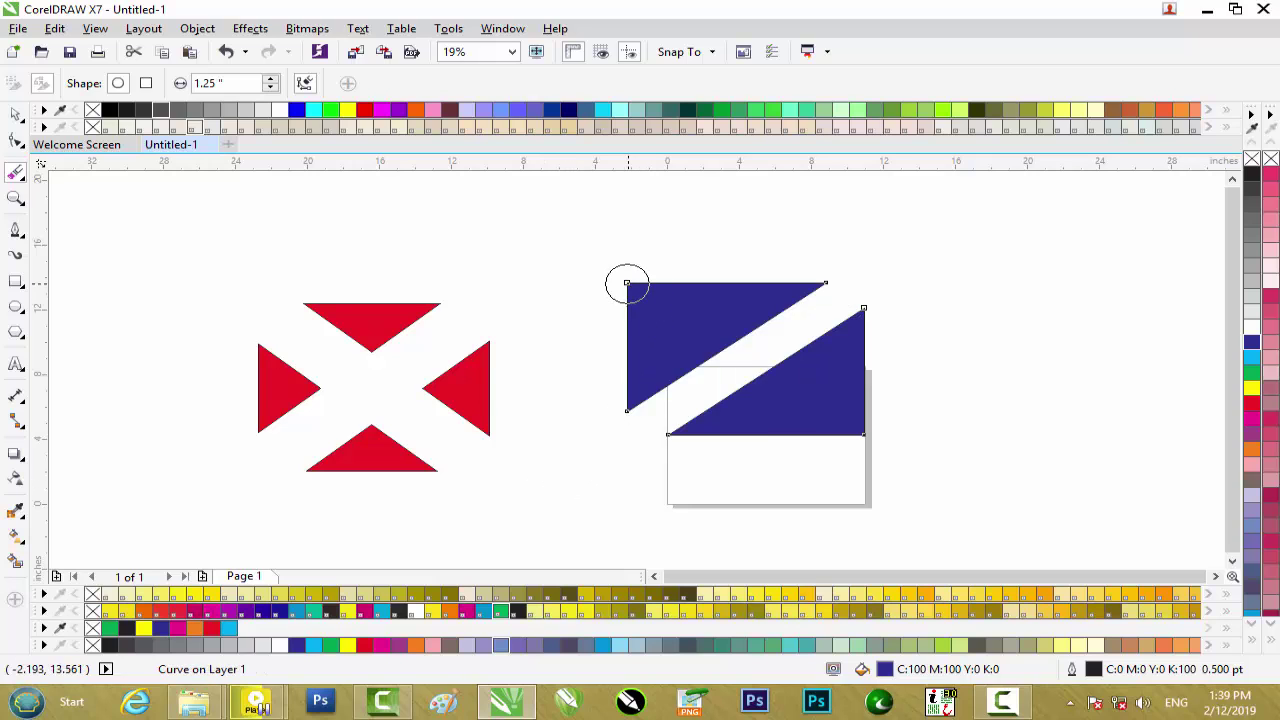
left_click(627, 283)
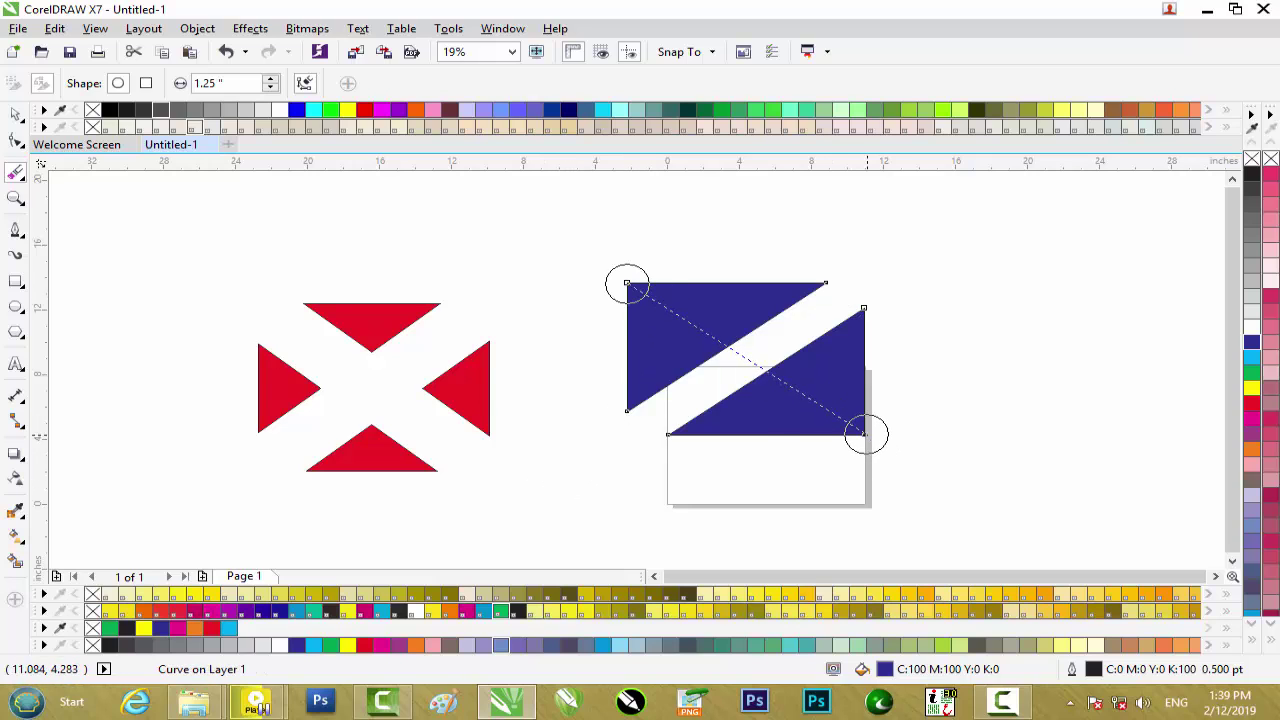
left_click(866, 434)
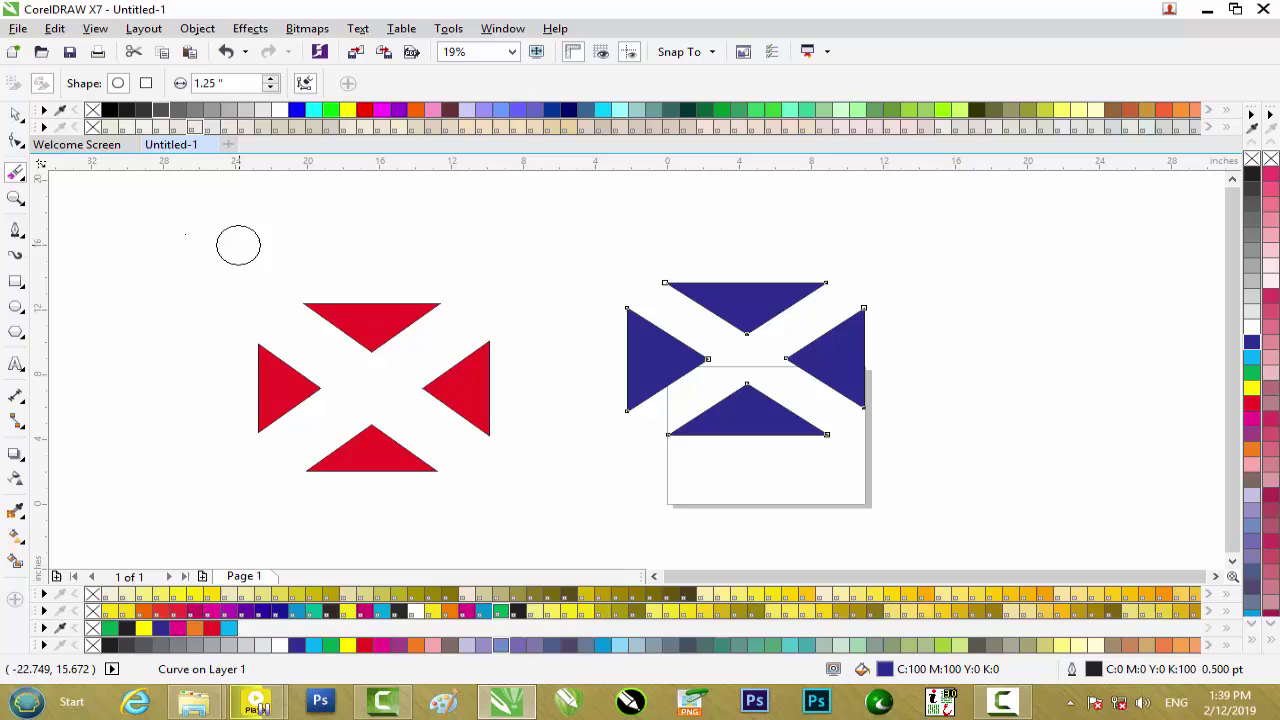
Step: Move the cut blue shape up and left, set its rotation center near its upper-right corner, and rotate a copy to about 288.5 degrees
left_click(16, 116)
left_click_drag(732, 335, 641, 288)
left_click(640, 300)
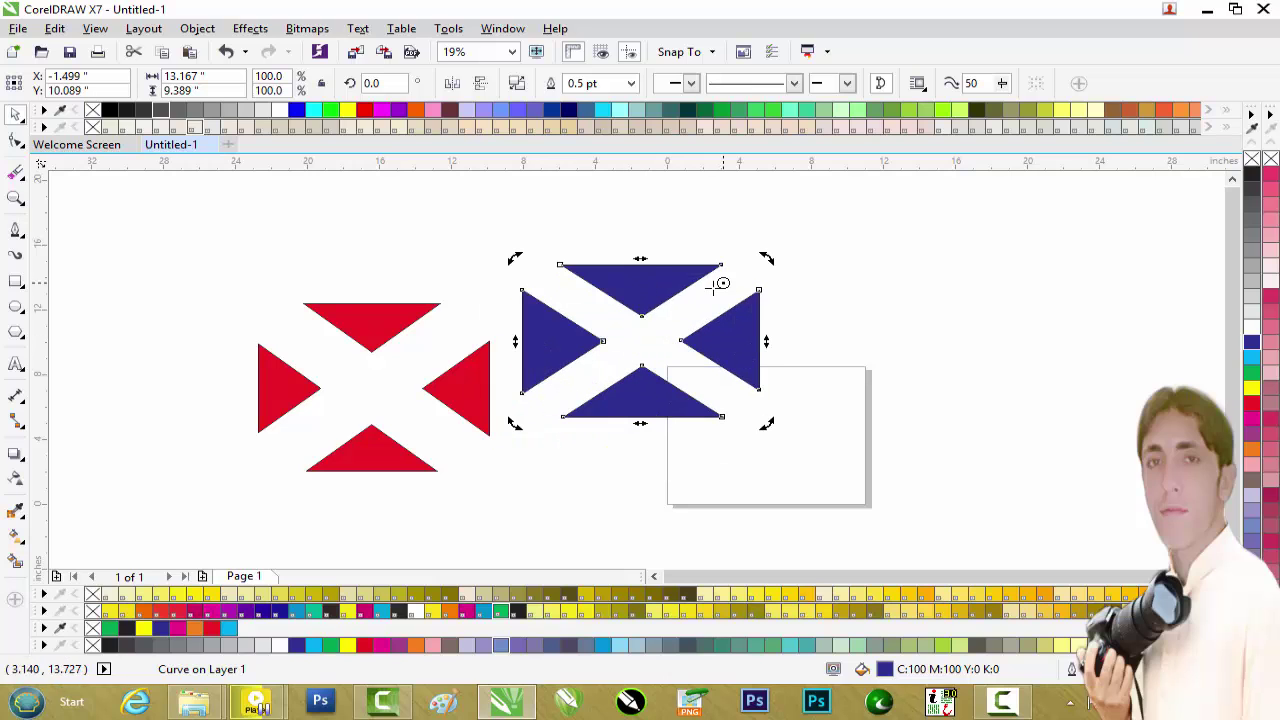
left_click_drag(514, 258, 718, 225)
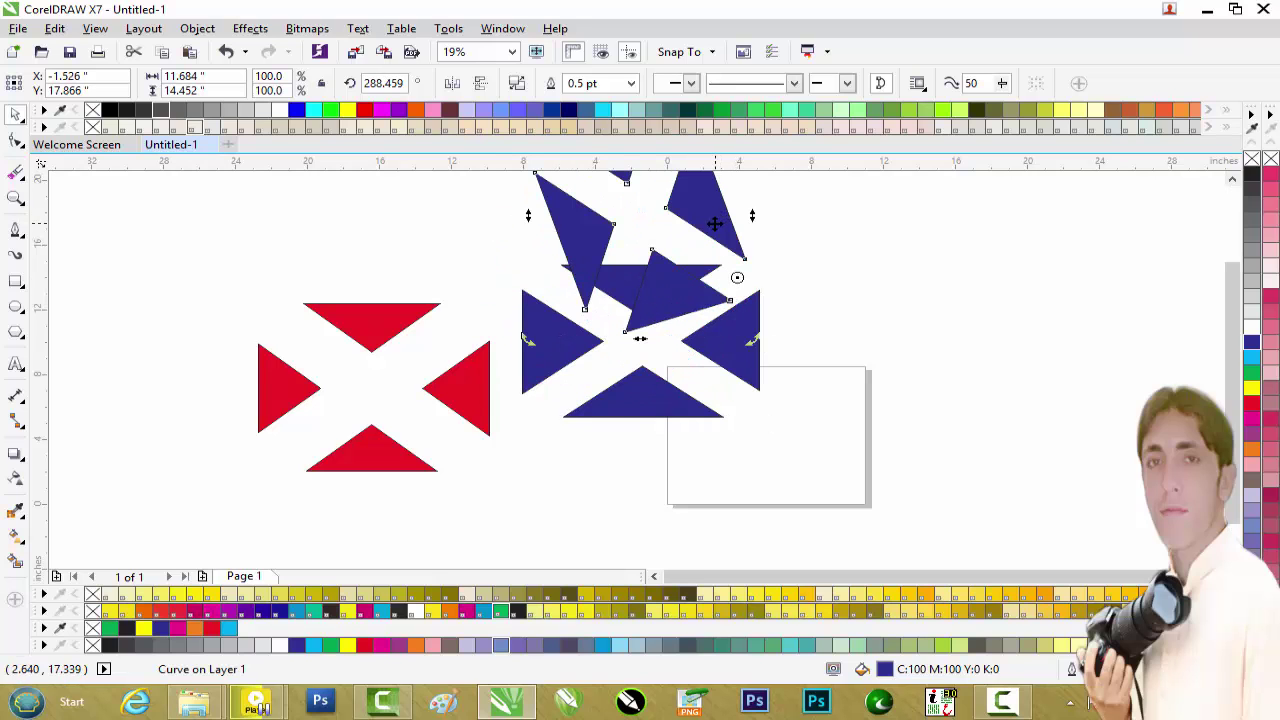
Step: Repeat the rotated duplication of the blue shape around the same center until the copies form a dense circular rosette
key("ctrl+r")
key("ctrl+r")
key("ctrl+r")
key("ctrl+r")
key("ctrl+r")
key("ctrl+r")
key("ctrl+r")
key("ctrl+r")
key("ctrl+r")
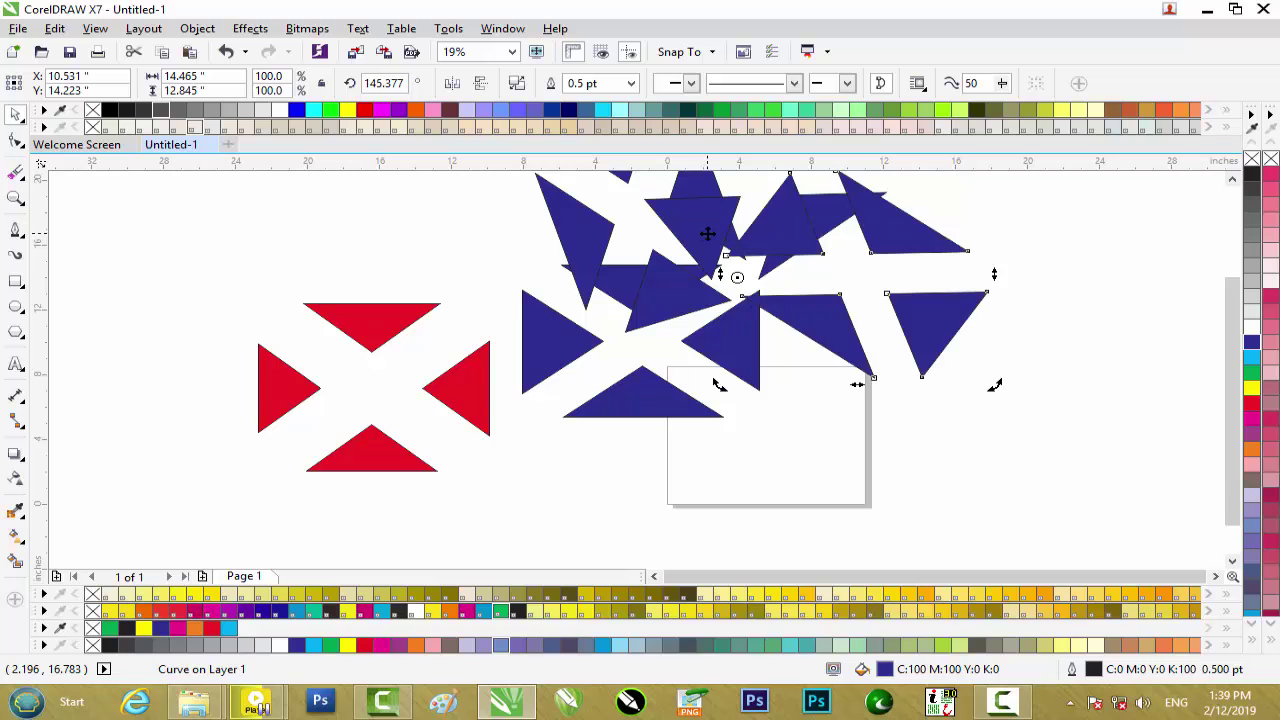
key("ctrl+r")
key("ctrl+r")
key("ctrl+r")
key("ctrl+r")
key("ctrl+r")
key("ctrl+r")
key("ctrl+r")
key("ctrl+r")
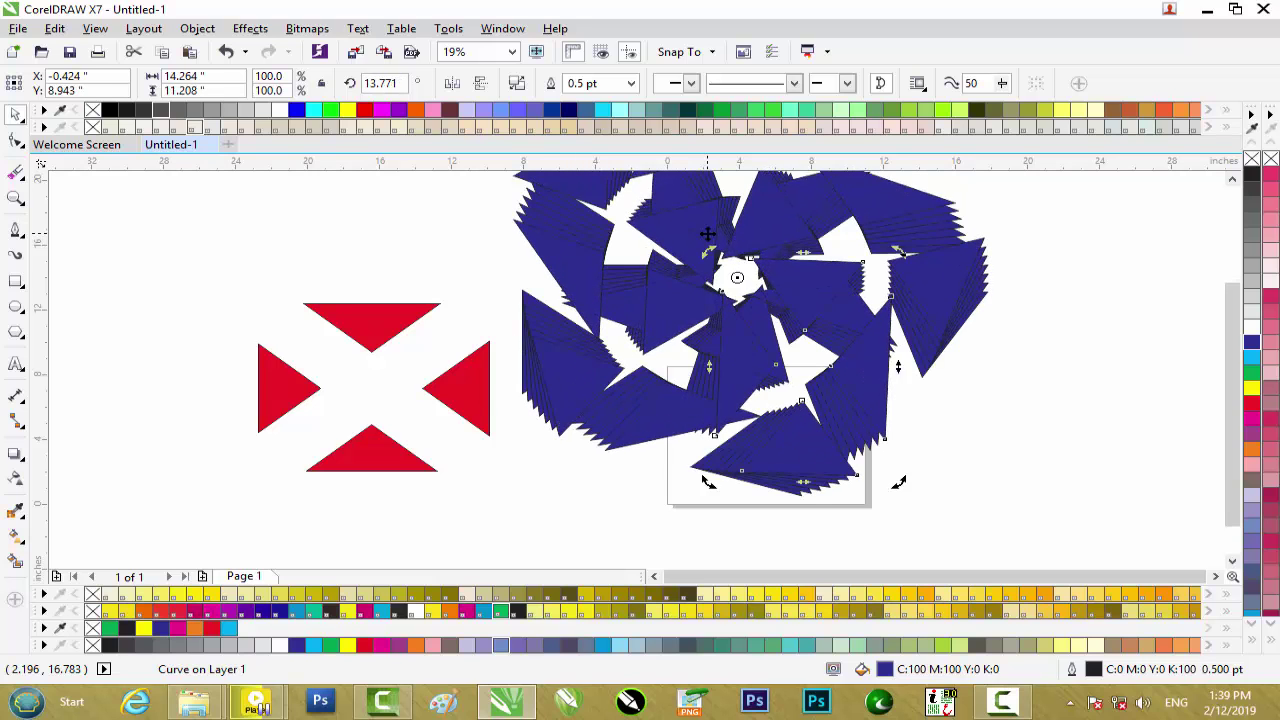
key("ctrl+r")
key("ctrl+r")
key("ctrl+r")
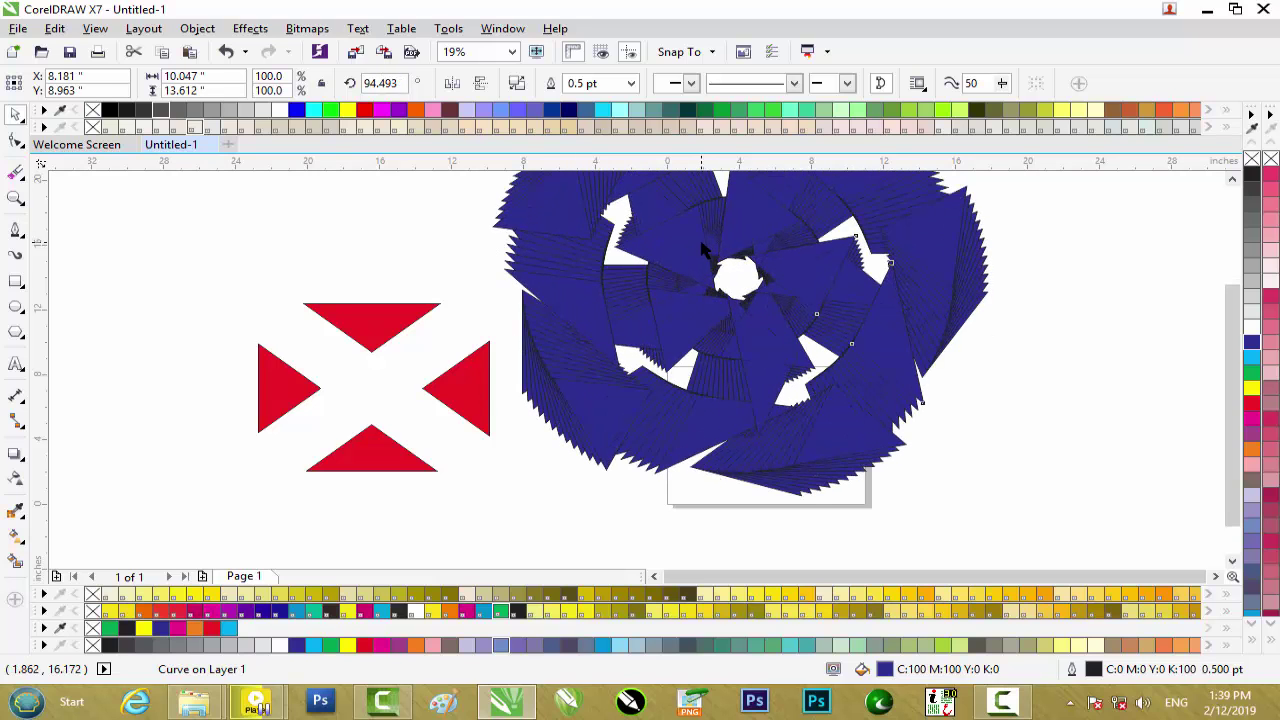
scroll(703, 250, "down", 1)
scroll(1230, 200, "up", 2)
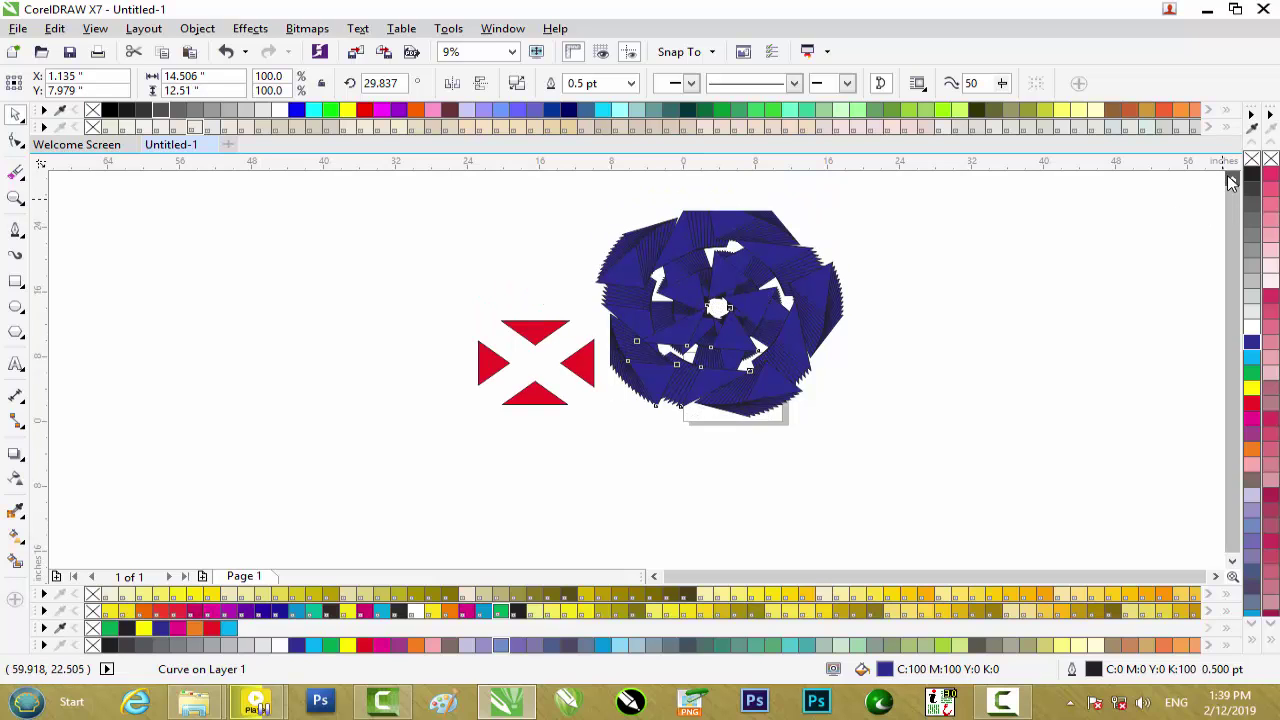
Step: Move the cut red shape away from the blue rosette and delete it
left_click_drag(392, 310, 605, 467)
left_click_drag(534, 361, 351, 322)
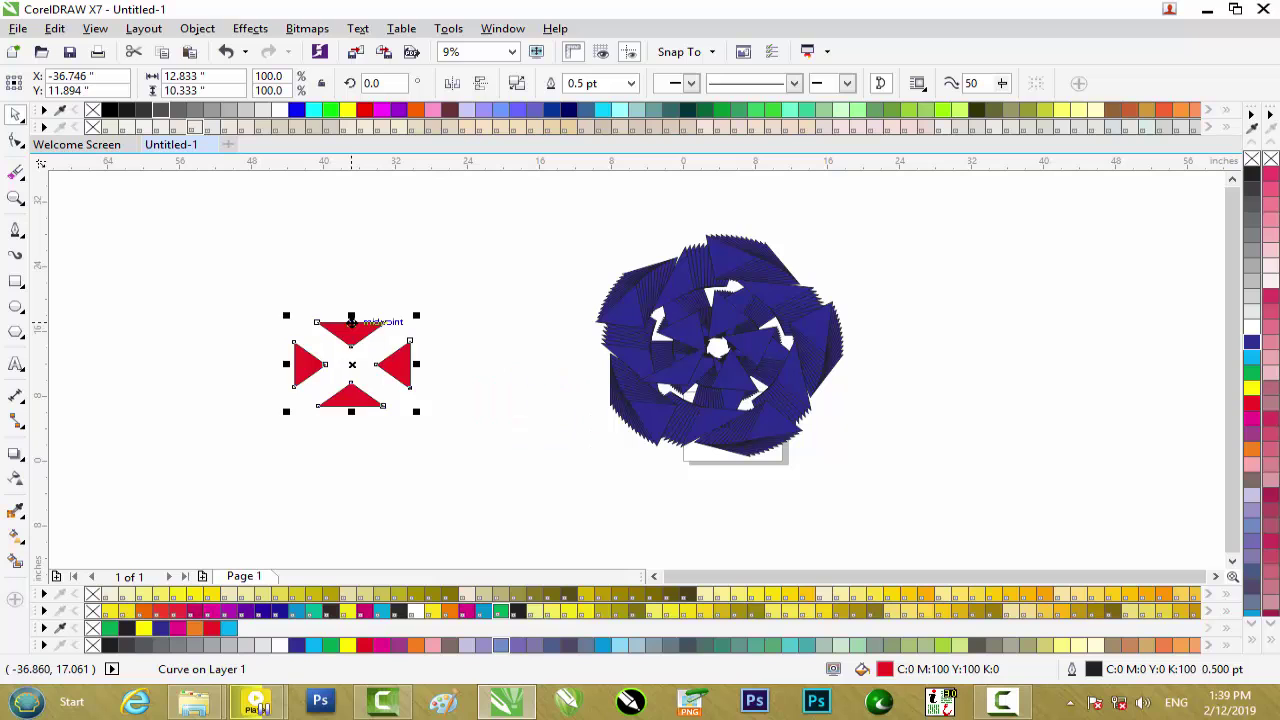
key("Delete")
Step: Move the whole blue rosette left of the page and delete it
left_click_drag(555, 220, 860, 486)
left_click_drag(719, 350, 441, 375)
left_click(585, 327)
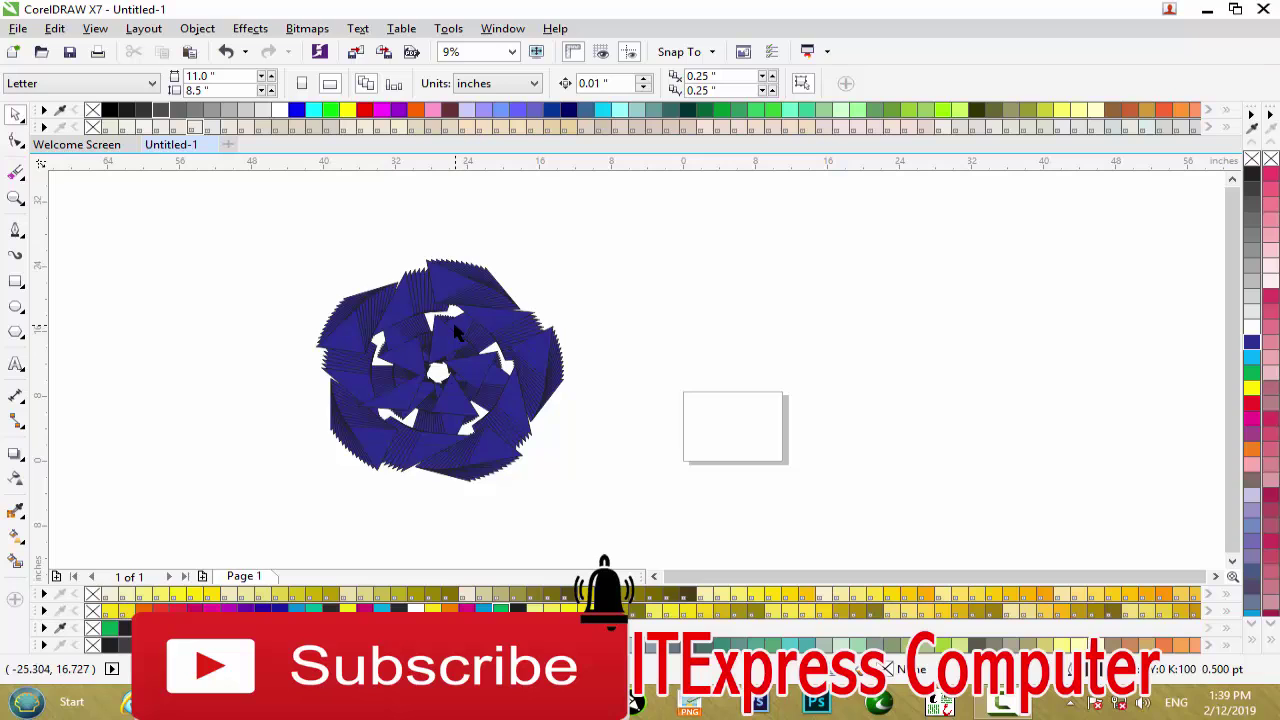
left_click_drag(244, 249, 580, 488)
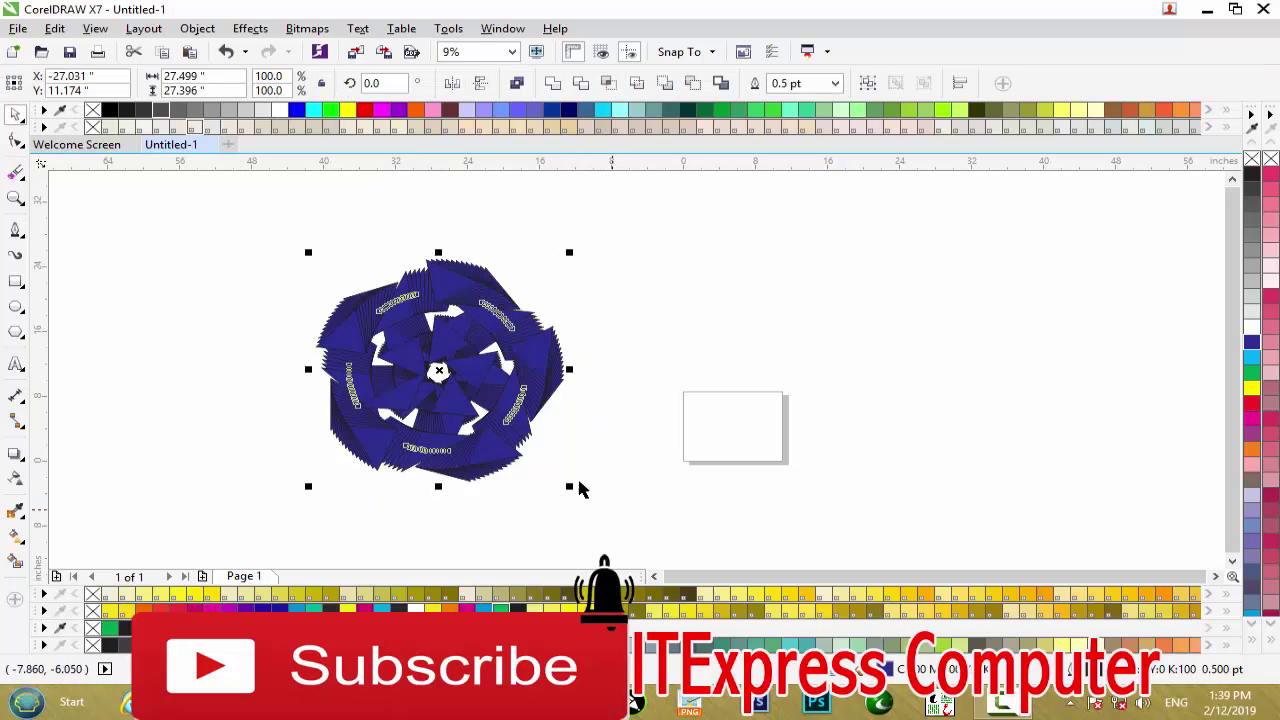
key("Delete")
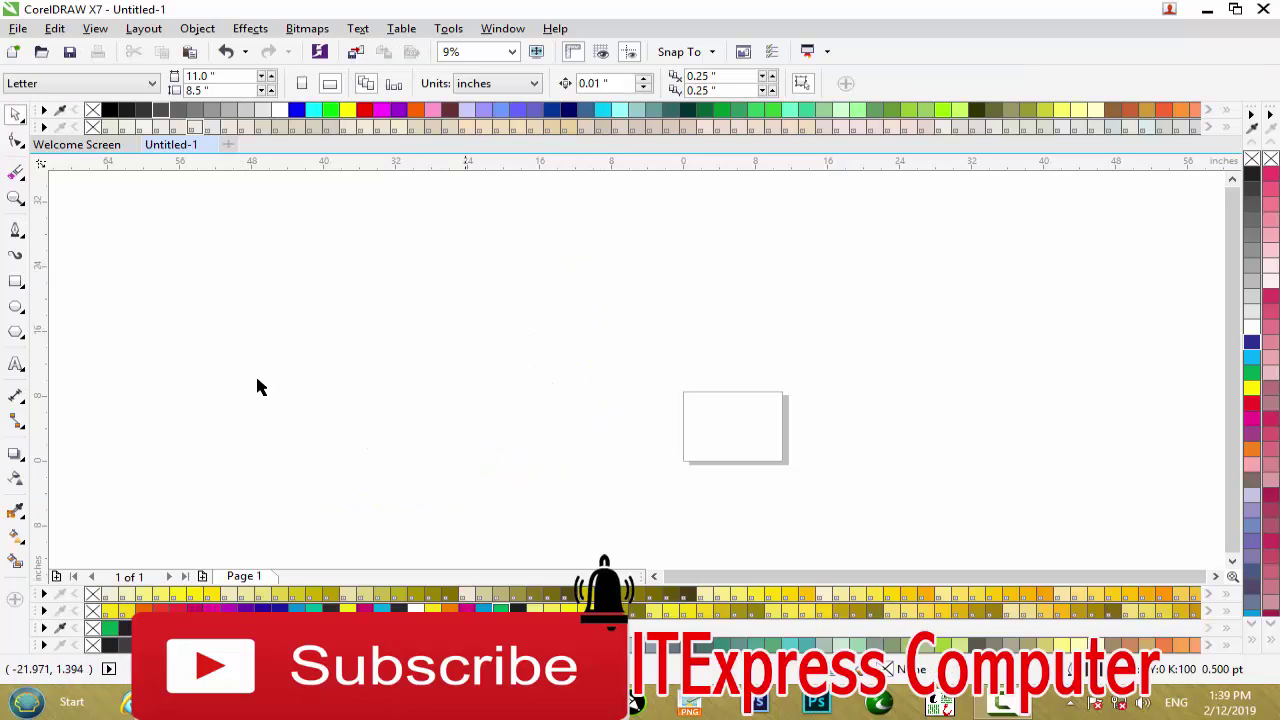
left_click(22, 184)
left_click(22, 202)
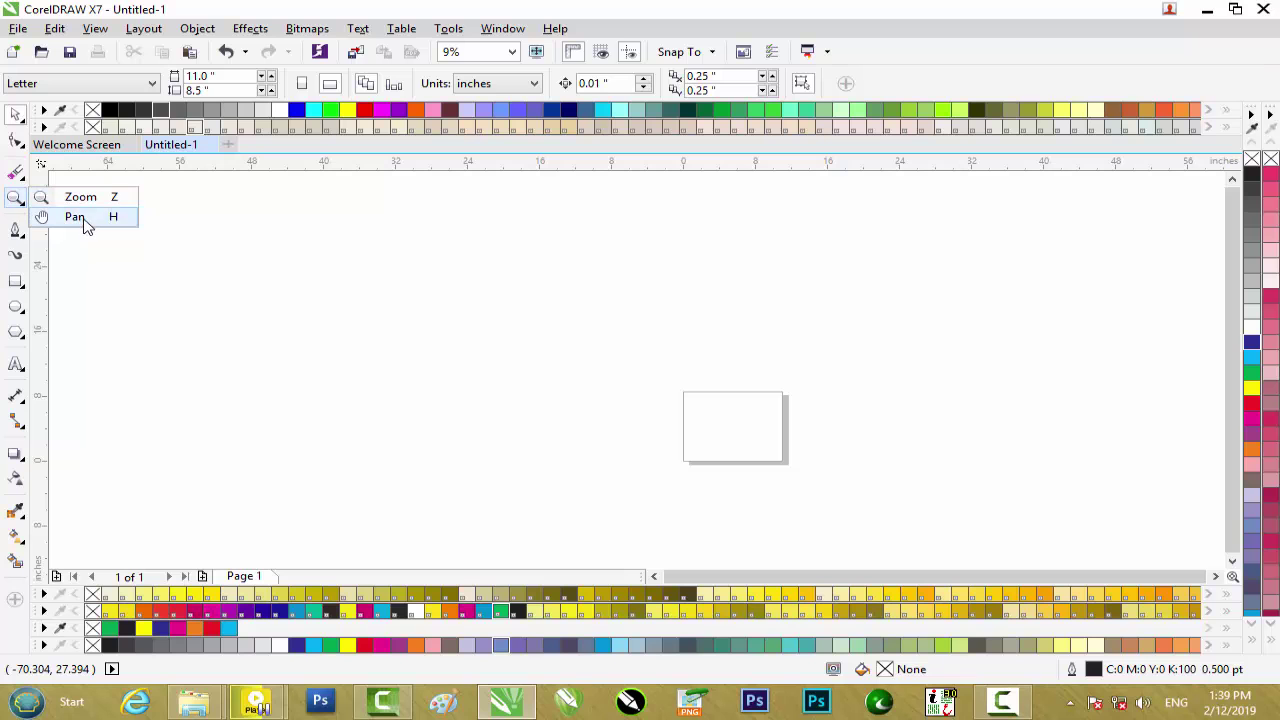
left_click(215, 235)
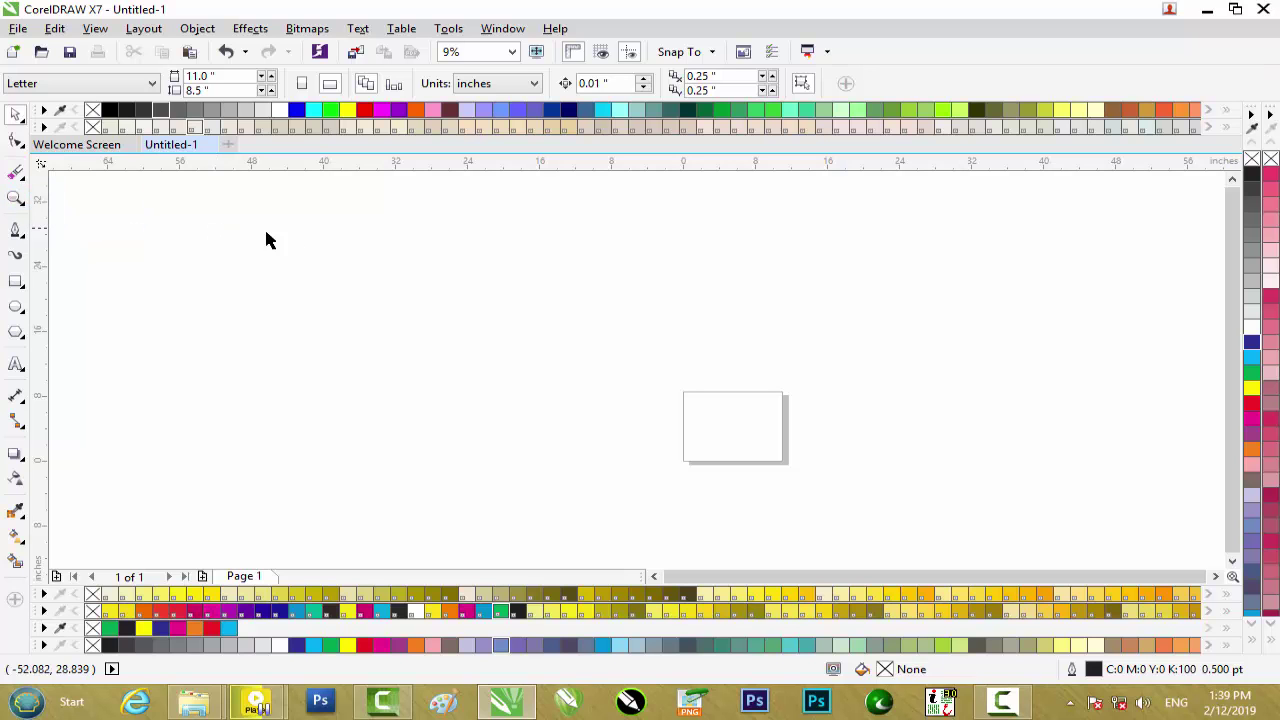
Step: Minimize the drawing window to show the desktop
left_click(1207, 10)
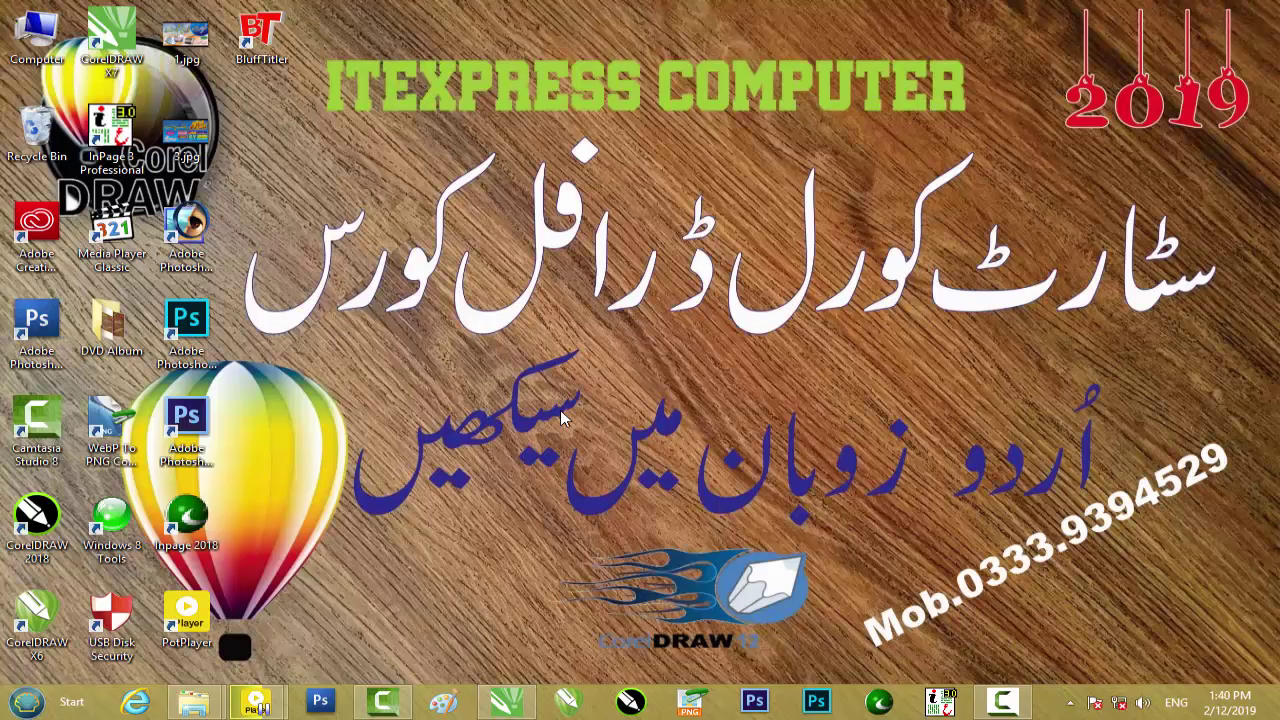